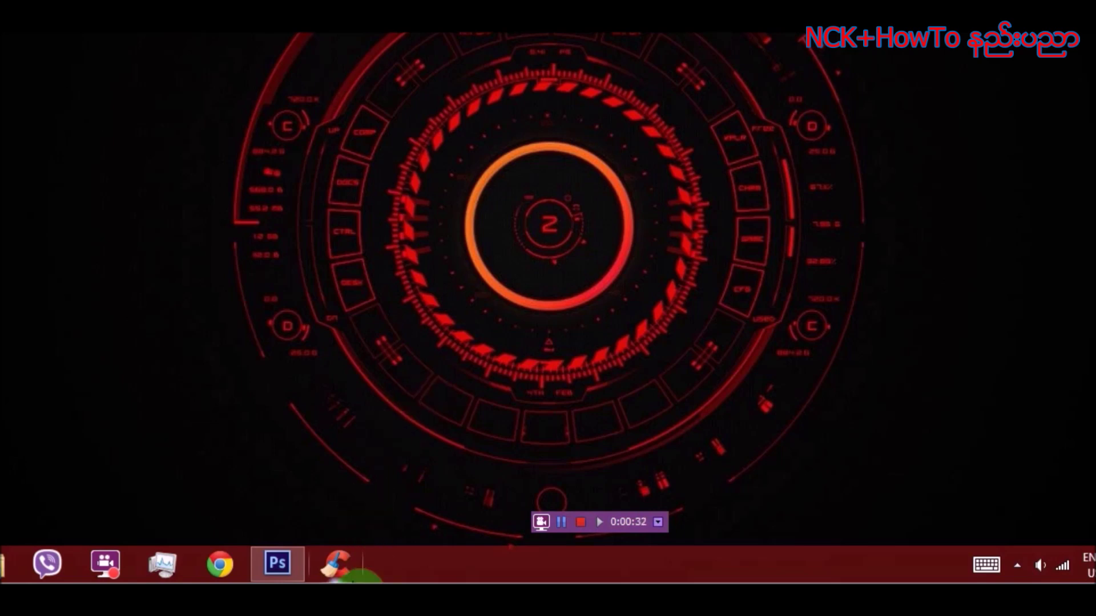
# Open CCleaner from the desktop
pyautogui.click(338, 570)
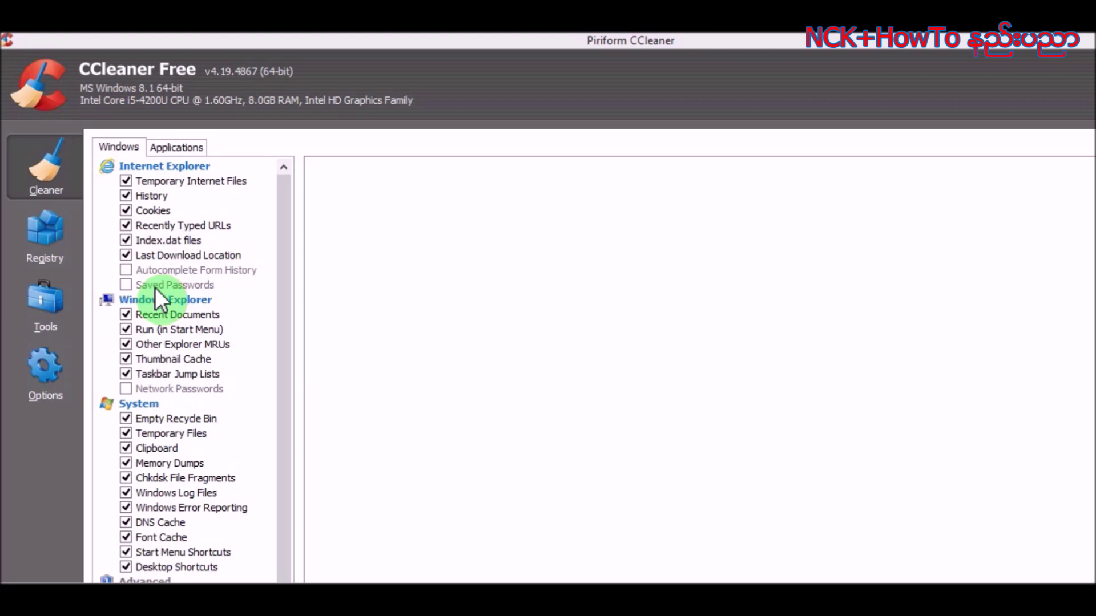
pyautogui.click(125, 286)
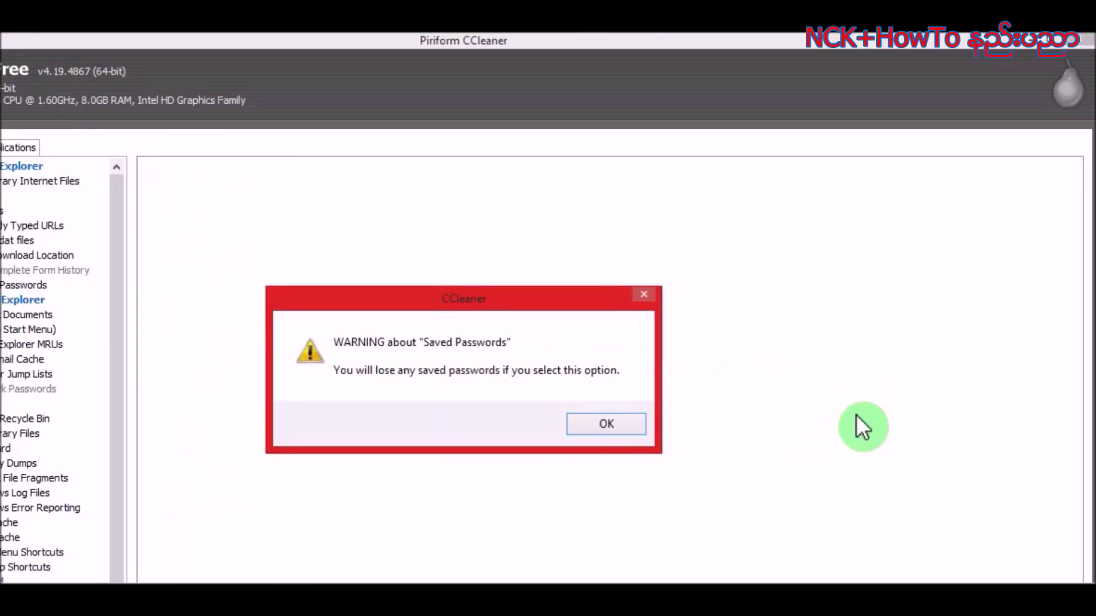
pyautogui.click(800, 430)
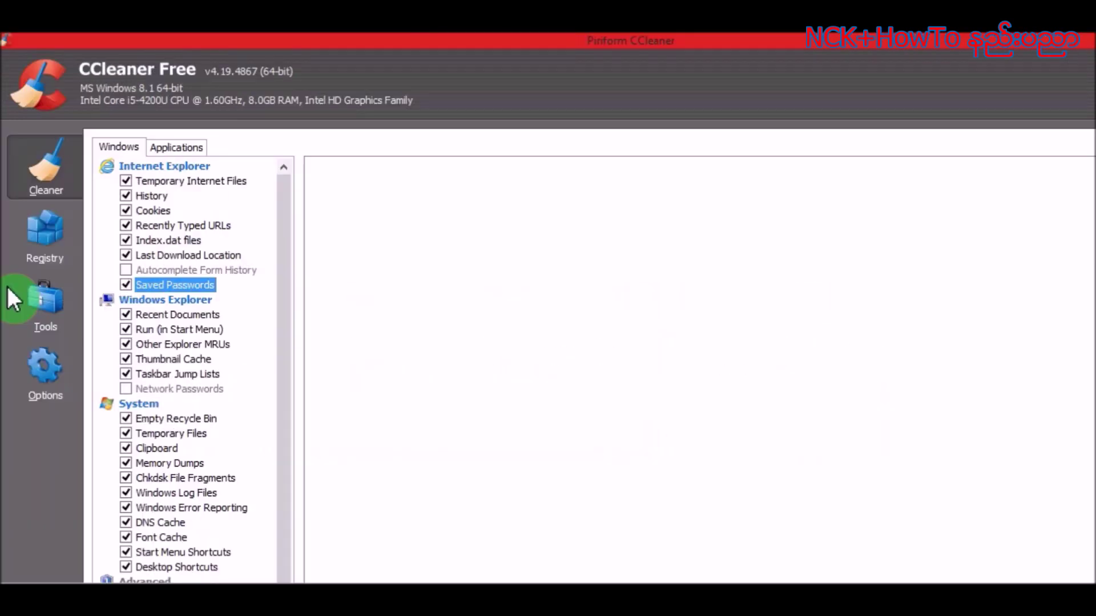
pyautogui.click(125, 285)
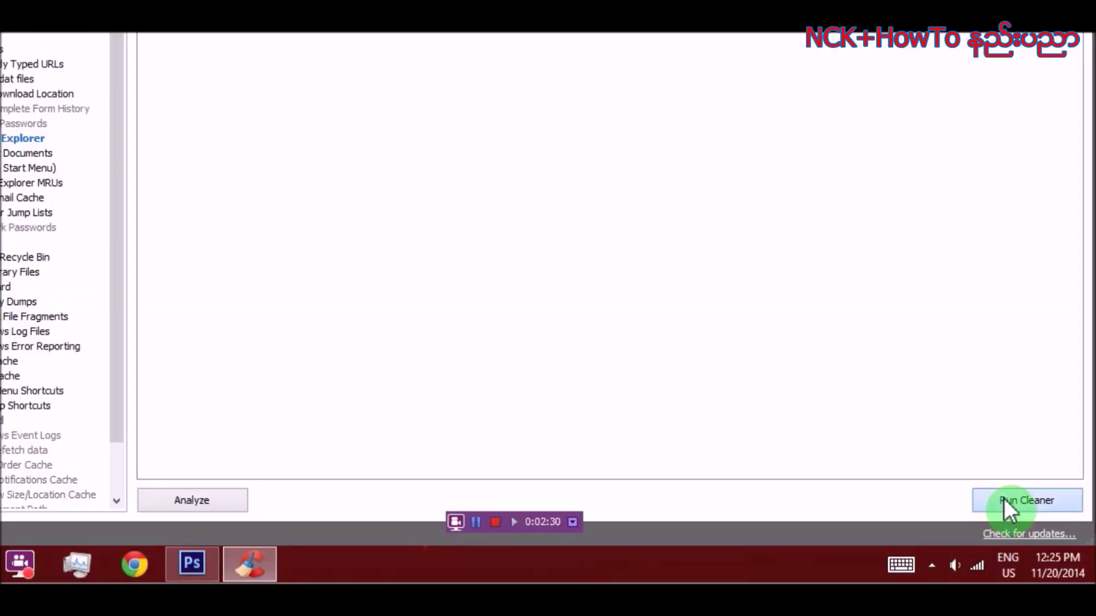
# Run the cleaner, accepting permanent deletion of the files, and analyze the system again for remaining junk
pyautogui.click(1003, 498)
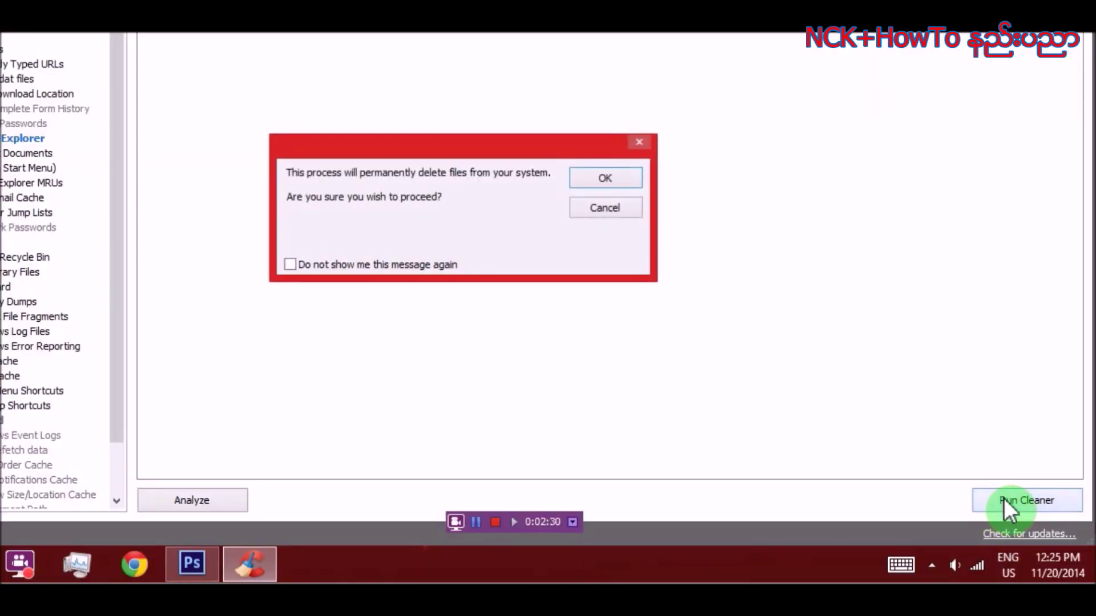
pyautogui.click(624, 183)
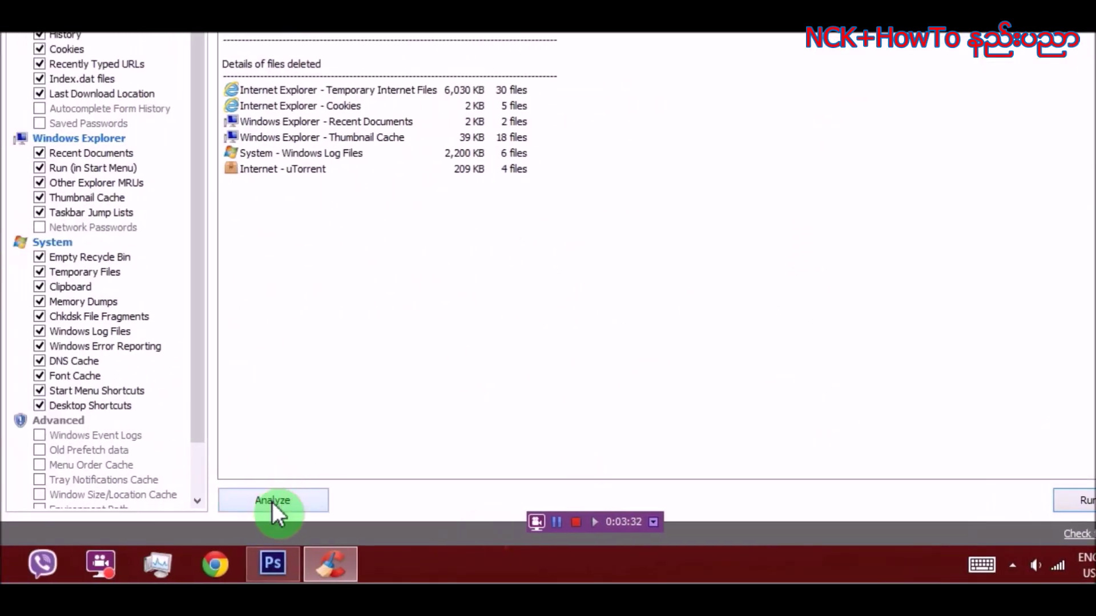
pyautogui.click(270, 501)
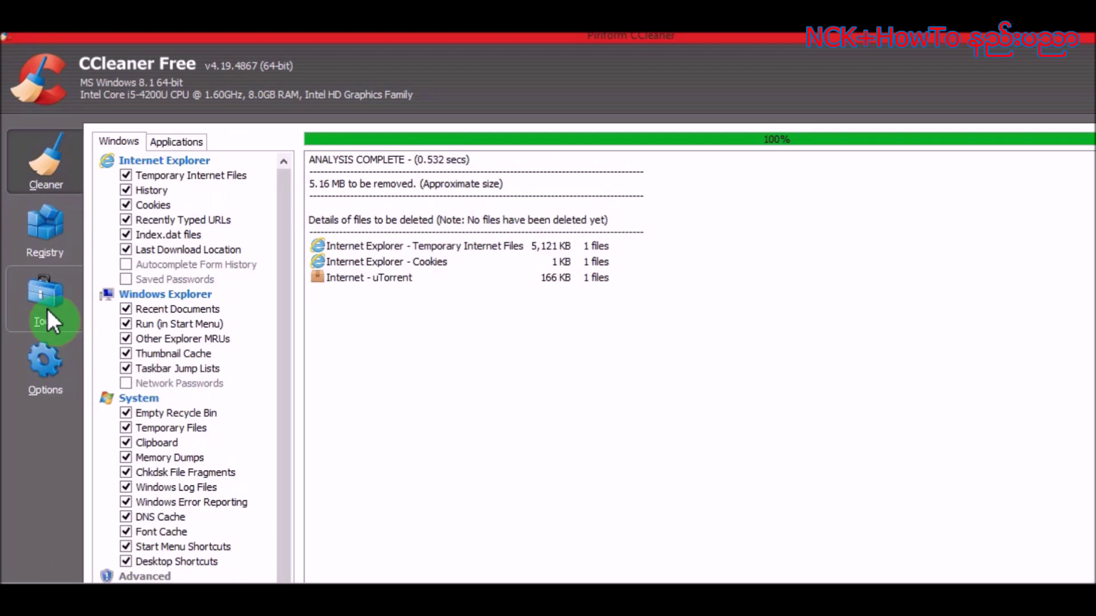
# Open CCleaner's Uninstall tool with its list of removable programs
pyautogui.click(46, 306)
pyautogui.click(138, 136)
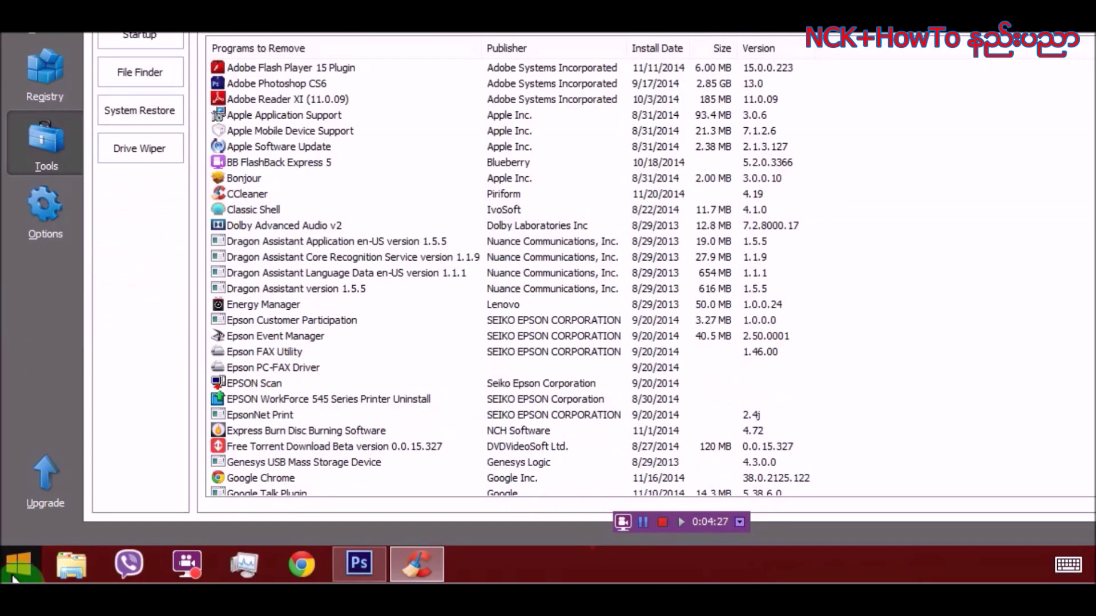
# Open Programs and Features from the Windows Control Panel
pyautogui.click(18, 565)
pyautogui.click(12, 560)
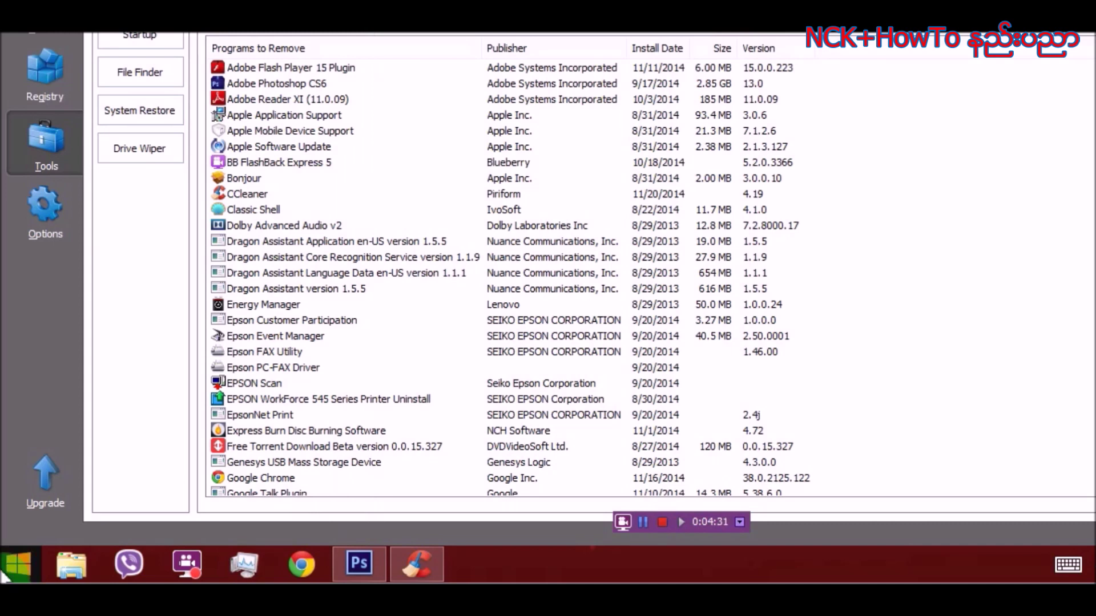
pyautogui.rightClick(12, 560)
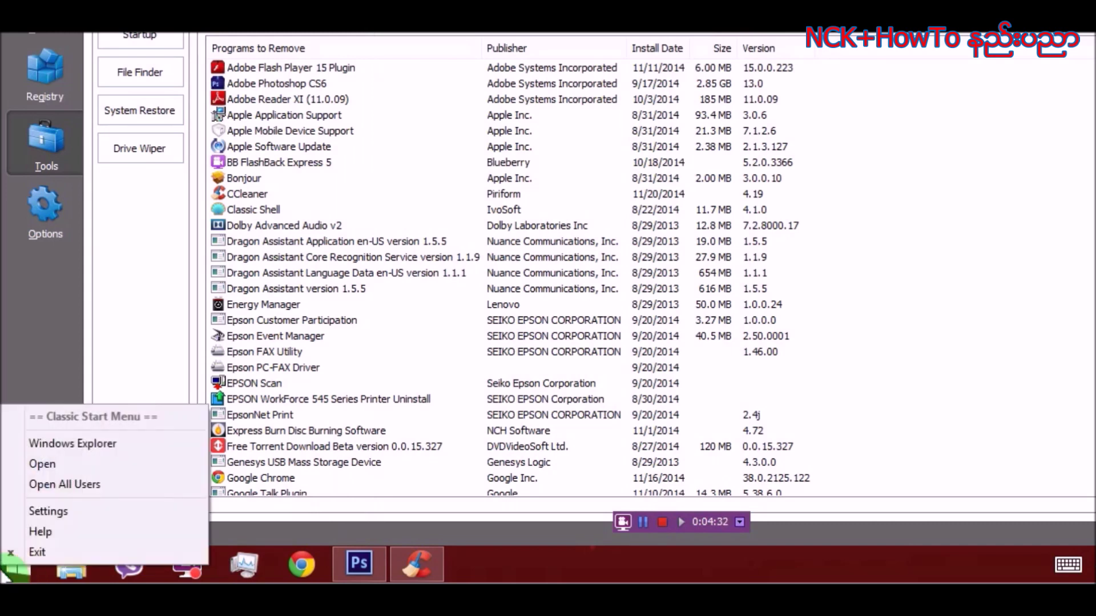
pyautogui.click(22, 303)
pyautogui.click(26, 578)
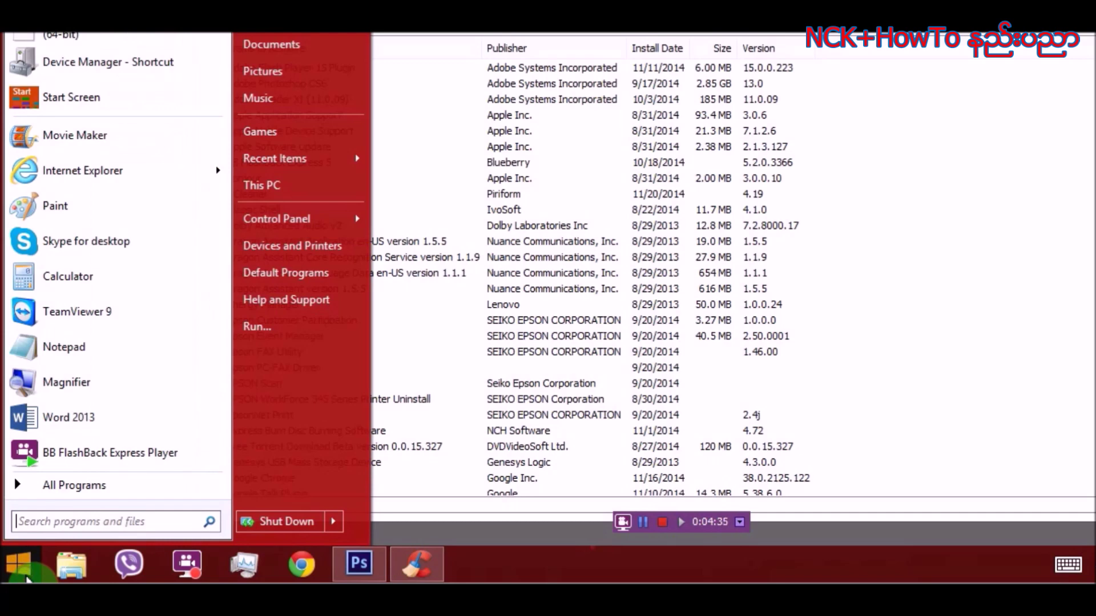
pyautogui.click(289, 218)
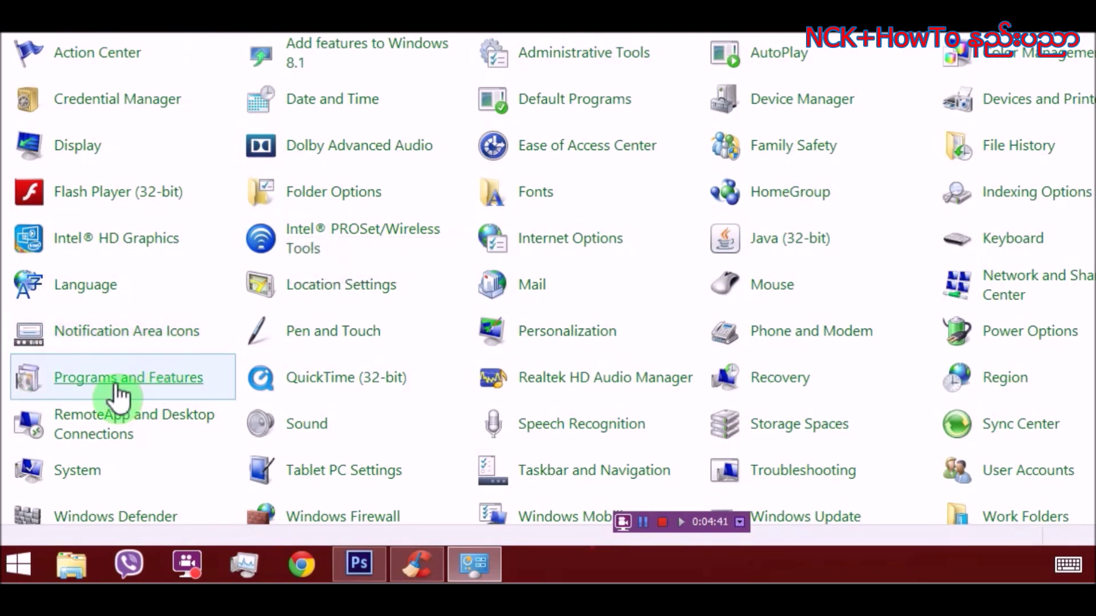
pyautogui.click(136, 383)
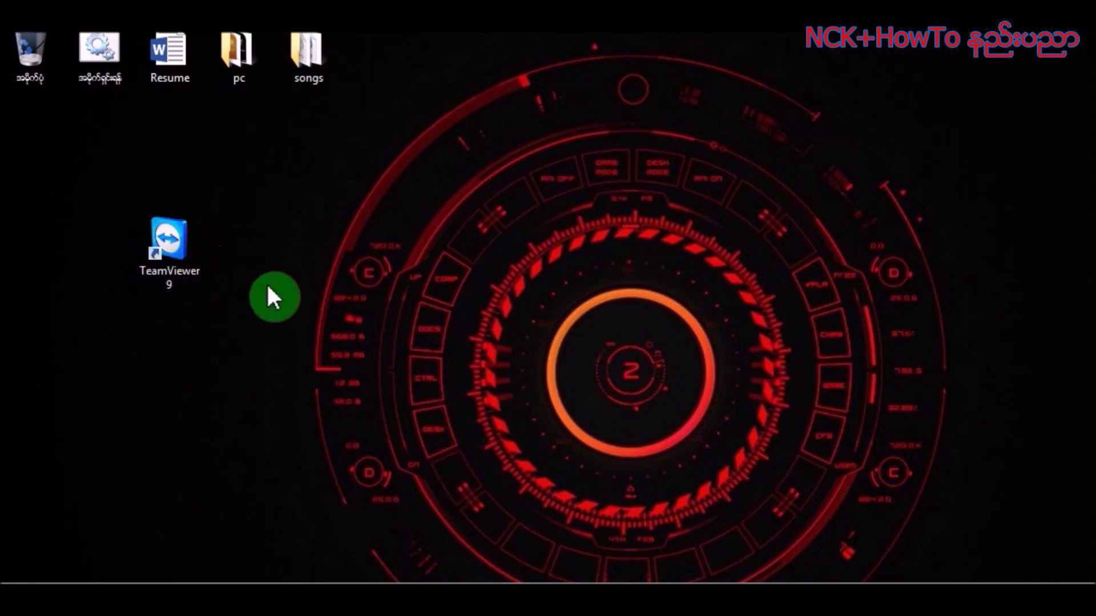
# Delete the TeamViewer 9 shortcut from the desktop
pyautogui.click(160, 248)
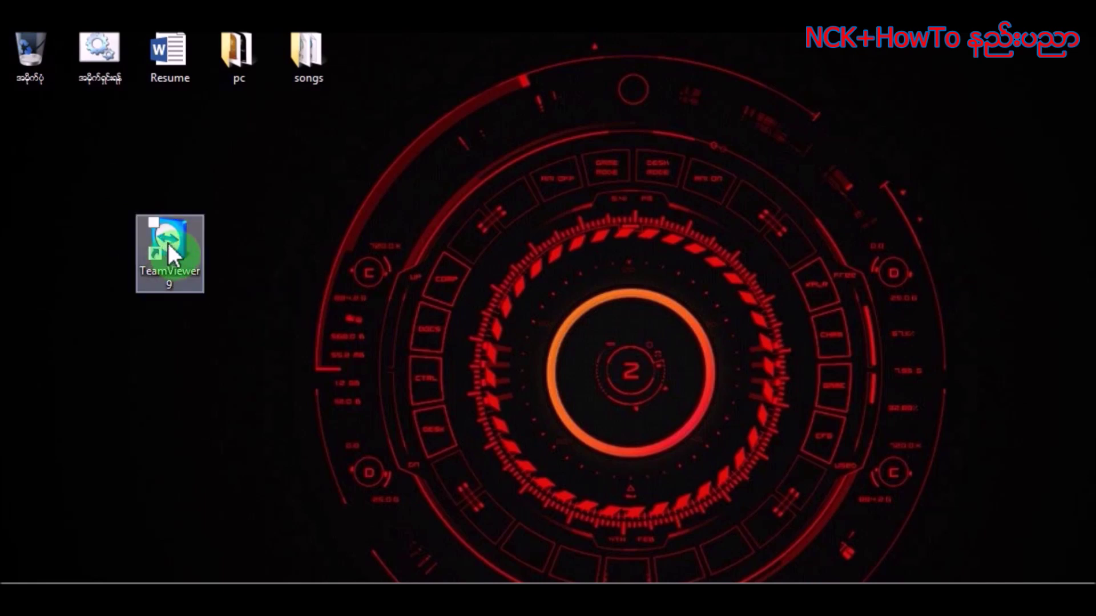
pyautogui.click(232, 246)
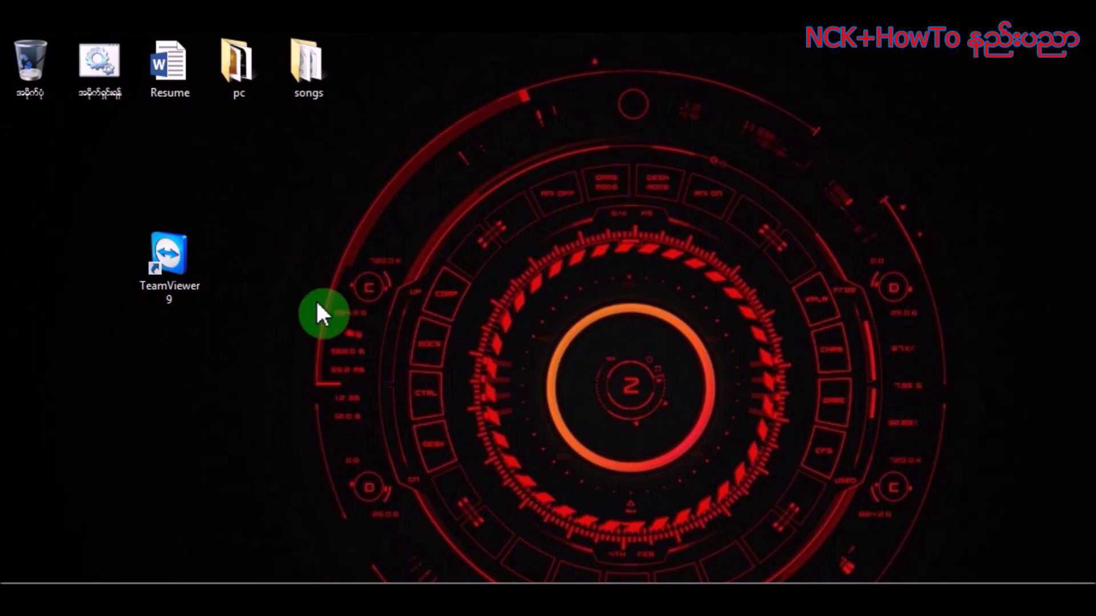
pyautogui.click(164, 288)
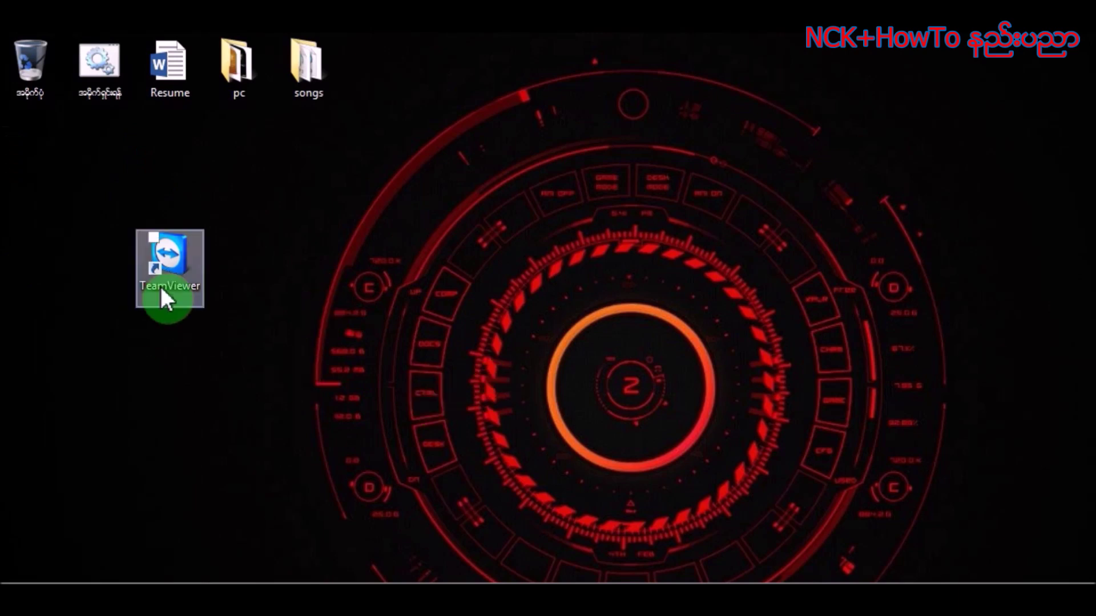
pyautogui.rightClick(182, 267)
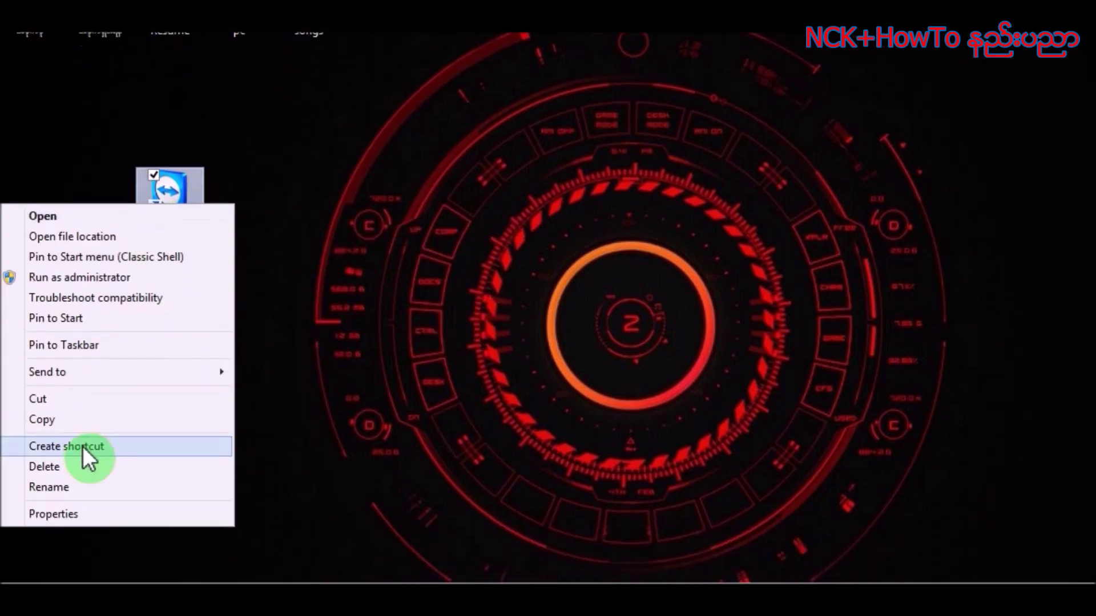
pyautogui.click(81, 529)
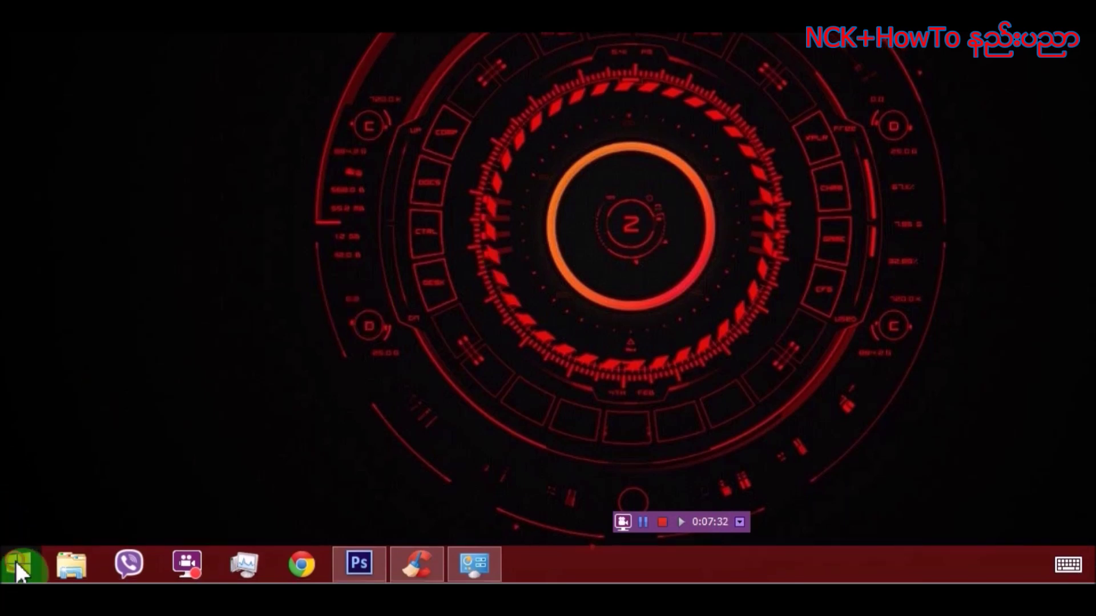
# Check the Start menu's program entries and look through the installed programs in Programs and Features
pyautogui.click(14, 559)
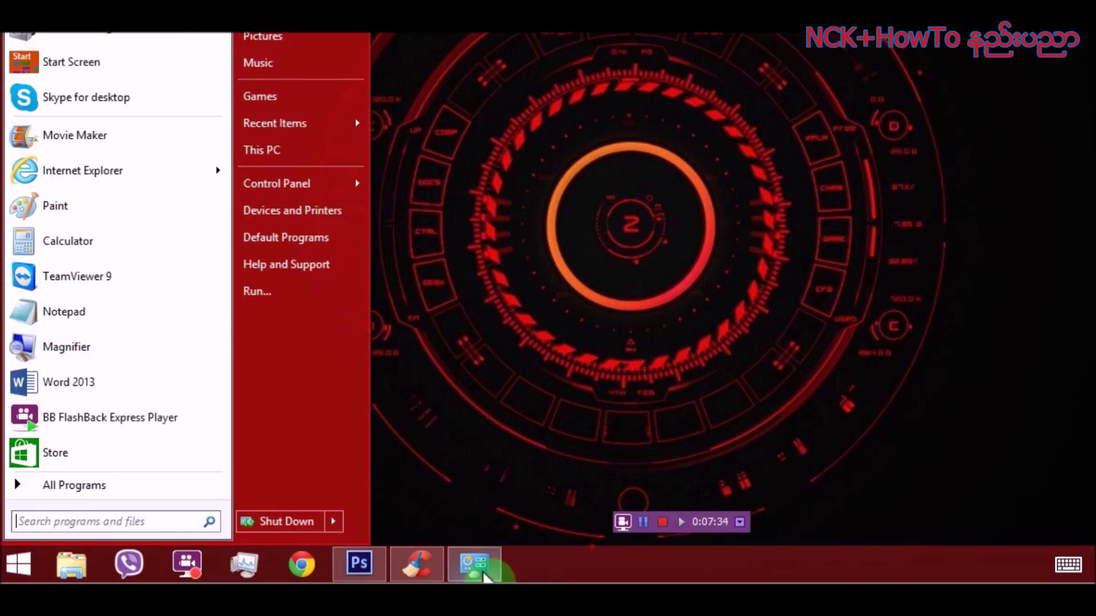
pyautogui.click(482, 575)
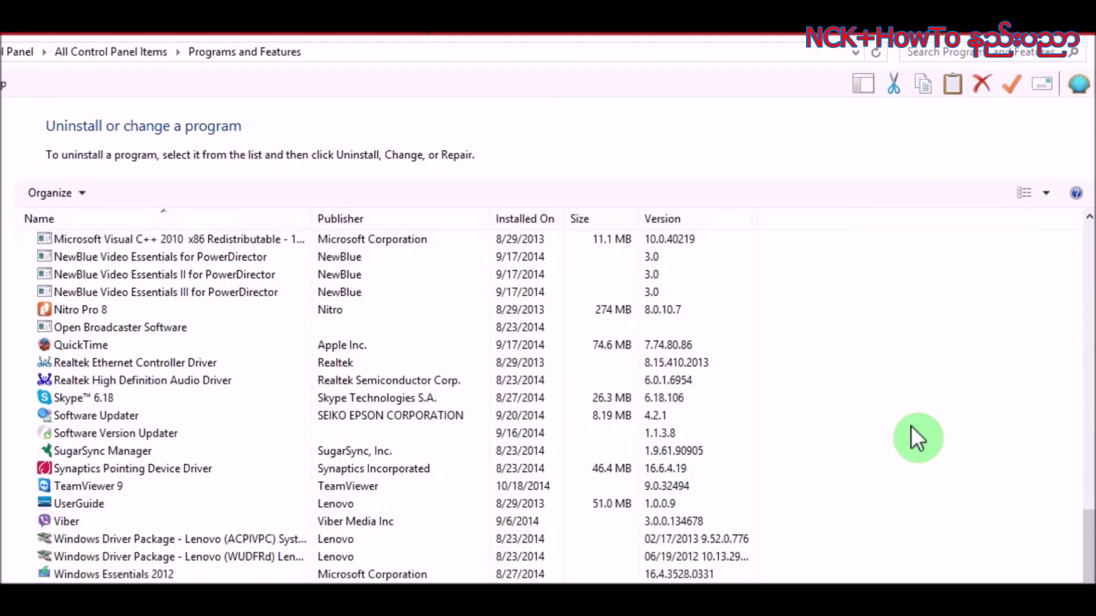
pyautogui.moveTo(1088, 545); pyautogui.dragTo(1091, 276)
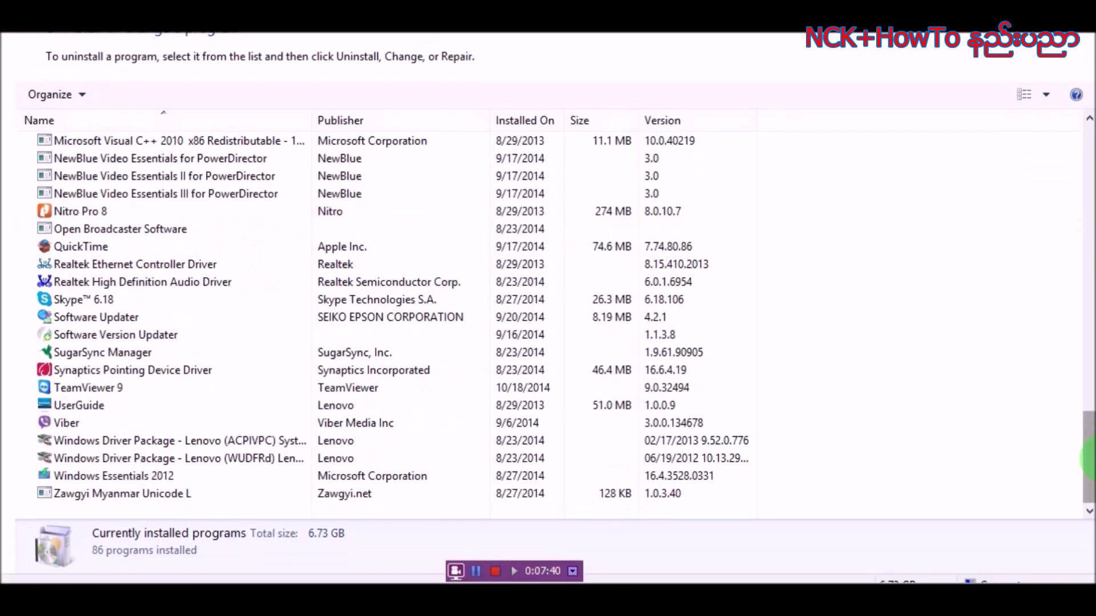
pyautogui.moveTo(1092, 170); pyautogui.dragTo(1092, 172)
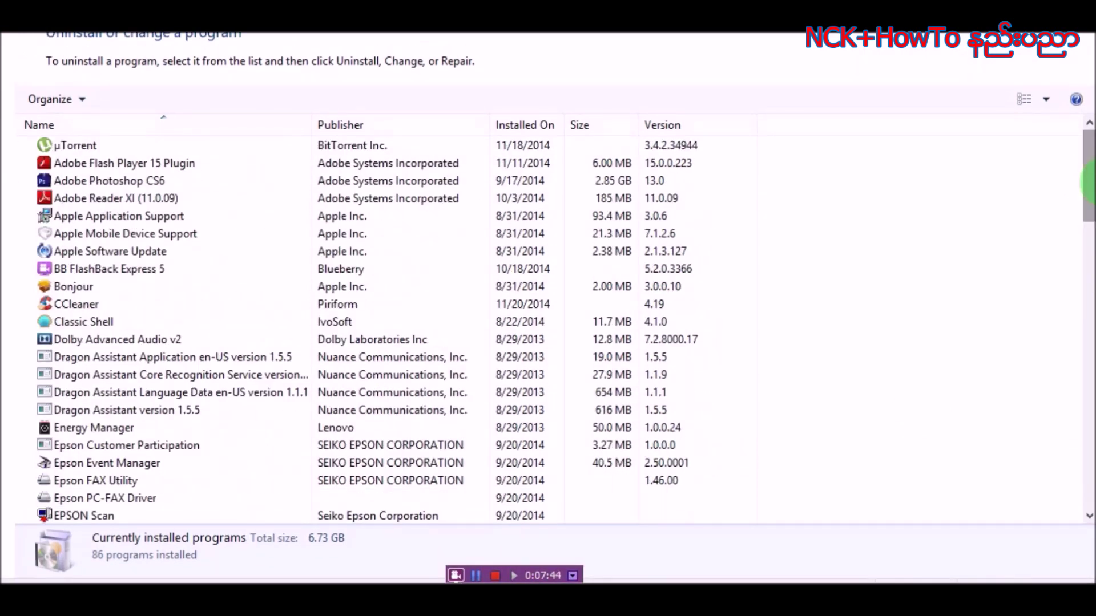
pyautogui.moveTo(1090, 182); pyautogui.dragTo(1089, 244)
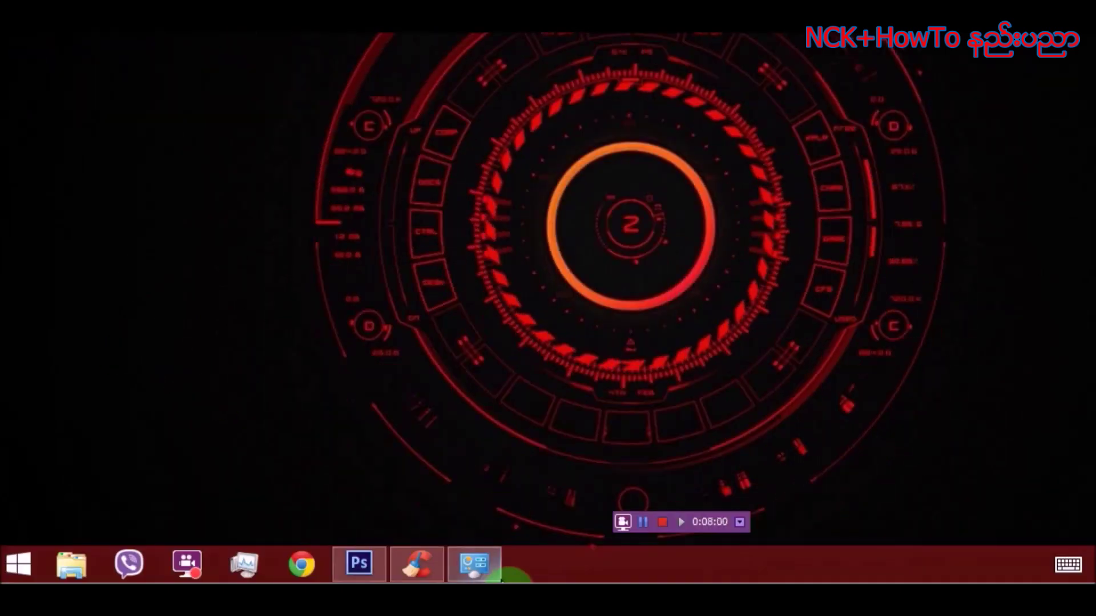
# Uninstall TeamViewer 9 through Programs and Features, leaving the option to remove its settings off
pyautogui.moveTo(478, 571)
pyautogui.click(478, 572)
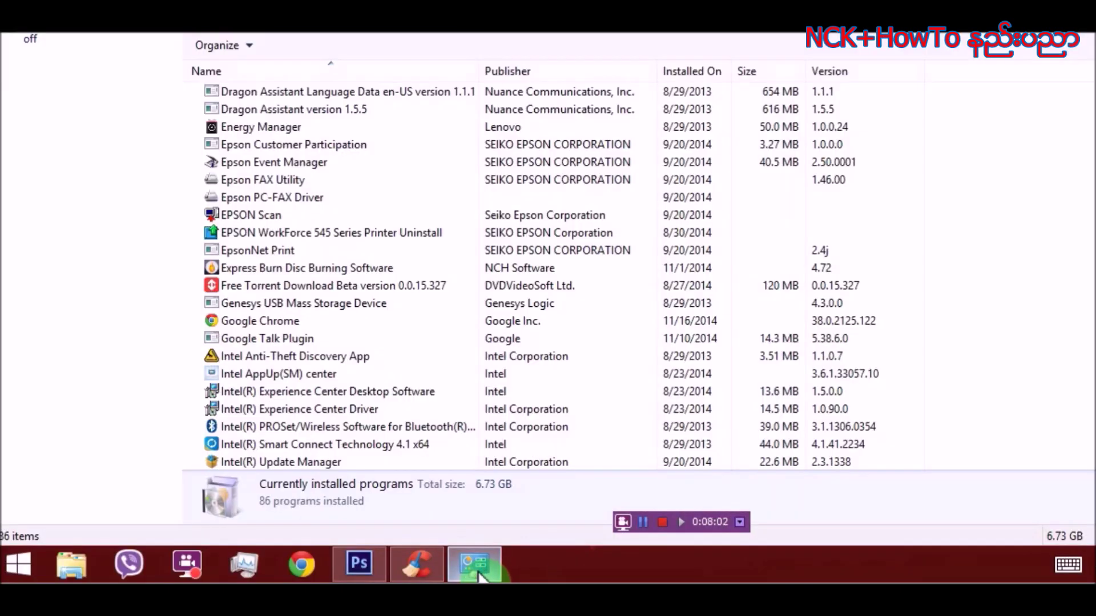
pyautogui.click(1087, 243)
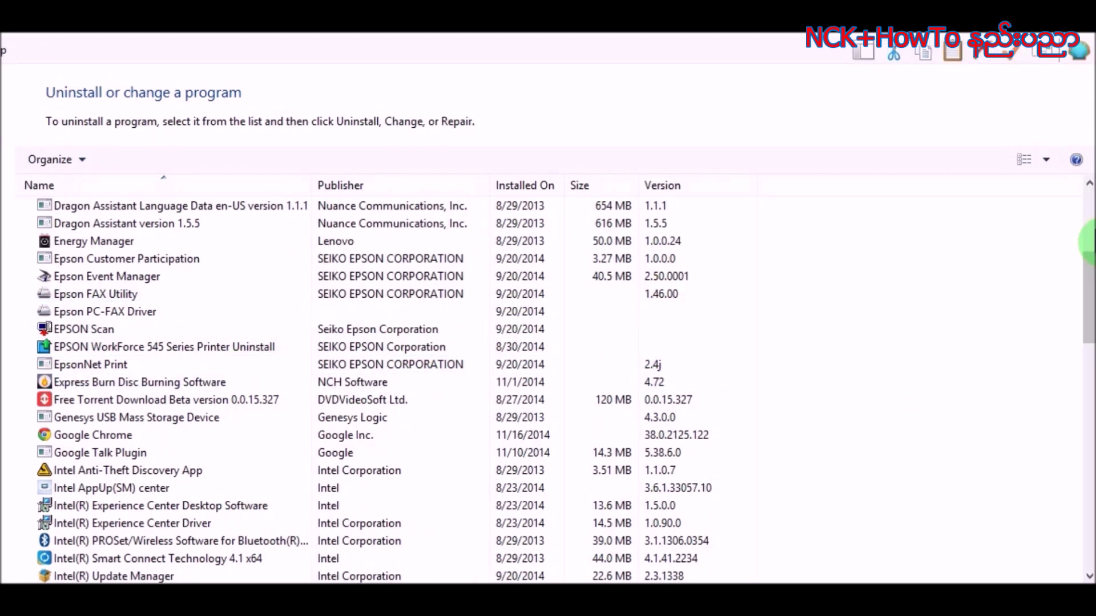
pyautogui.moveTo(1087, 243); pyautogui.dragTo(1087, 496)
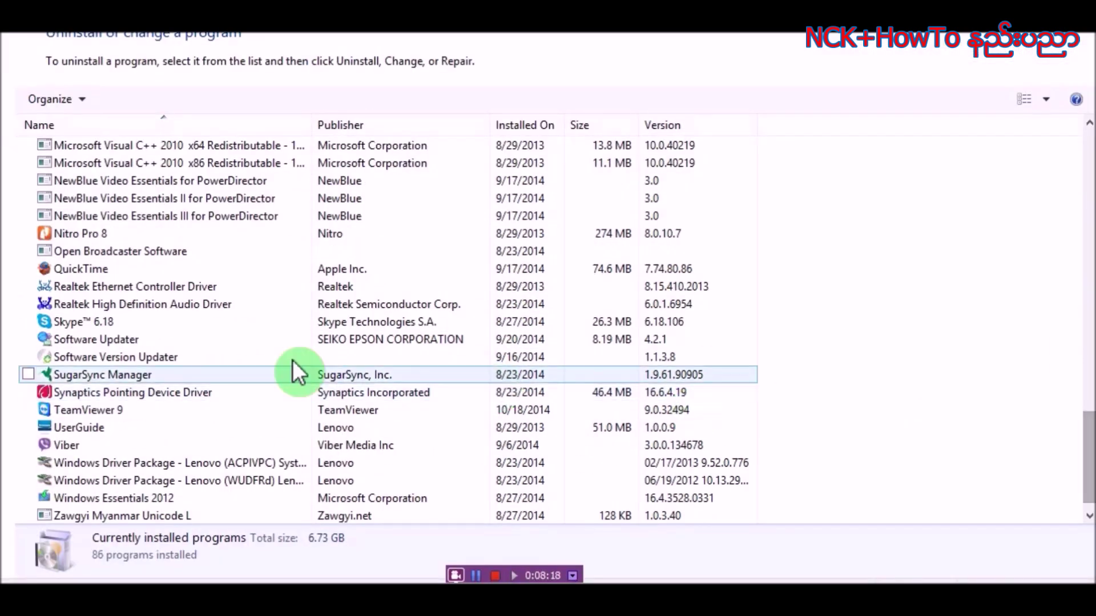
pyautogui.click(88, 471)
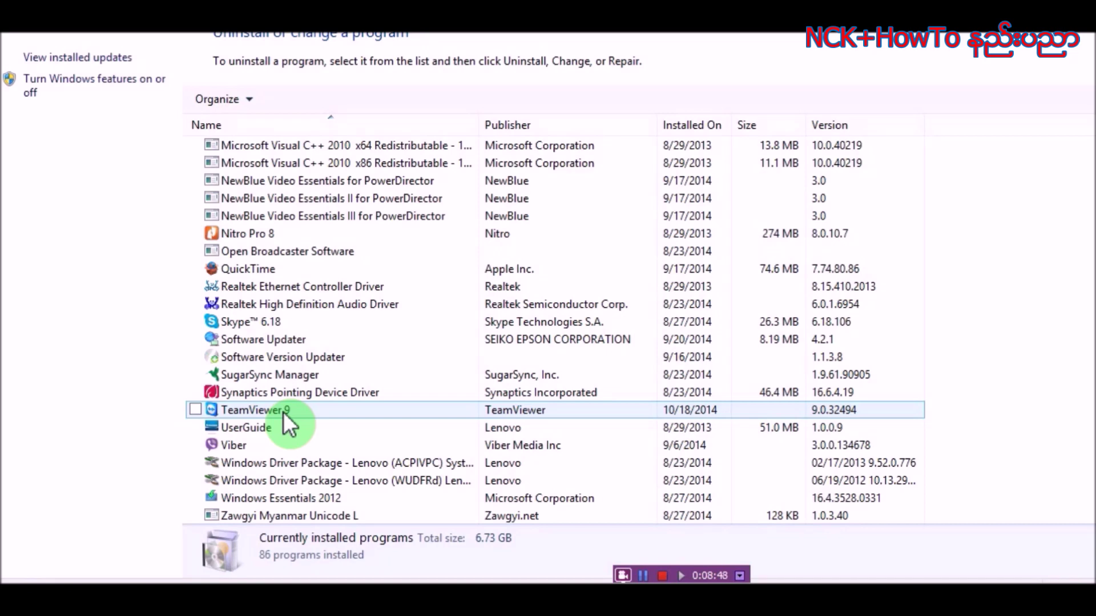
pyautogui.doubleClick(283, 412)
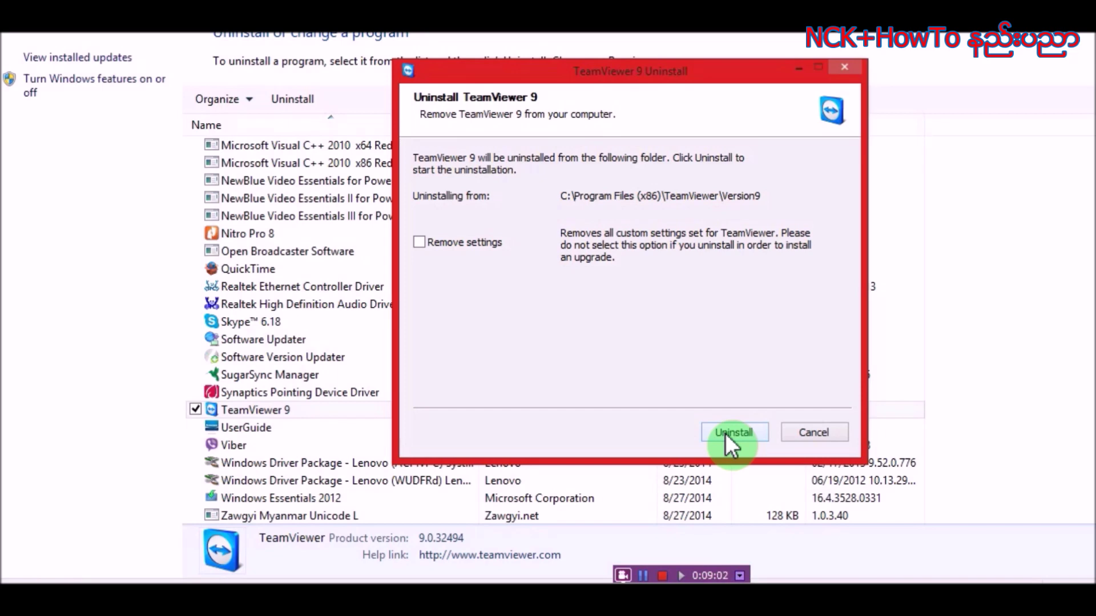
pyautogui.click(733, 432)
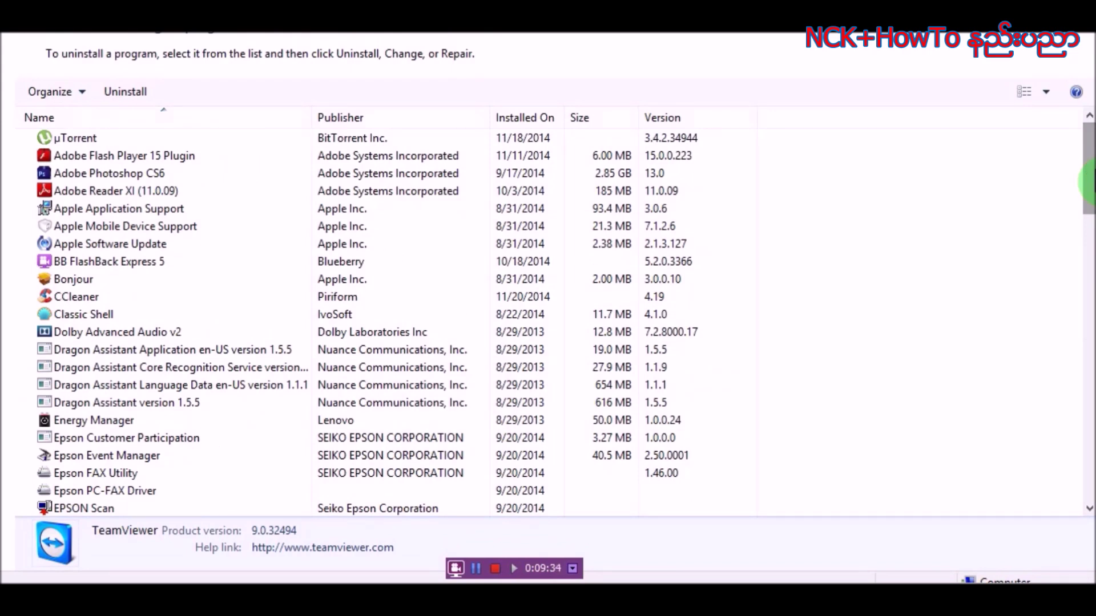
# Review the remaining installed programs, close Programs and Features, and switch back to CCleaner
pyautogui.moveTo(1089, 183)
pyautogui.mouseDown()
pyautogui.moveTo(1088, 468)
pyautogui.moveTo(1090, 183)
pyautogui.mouseUp()
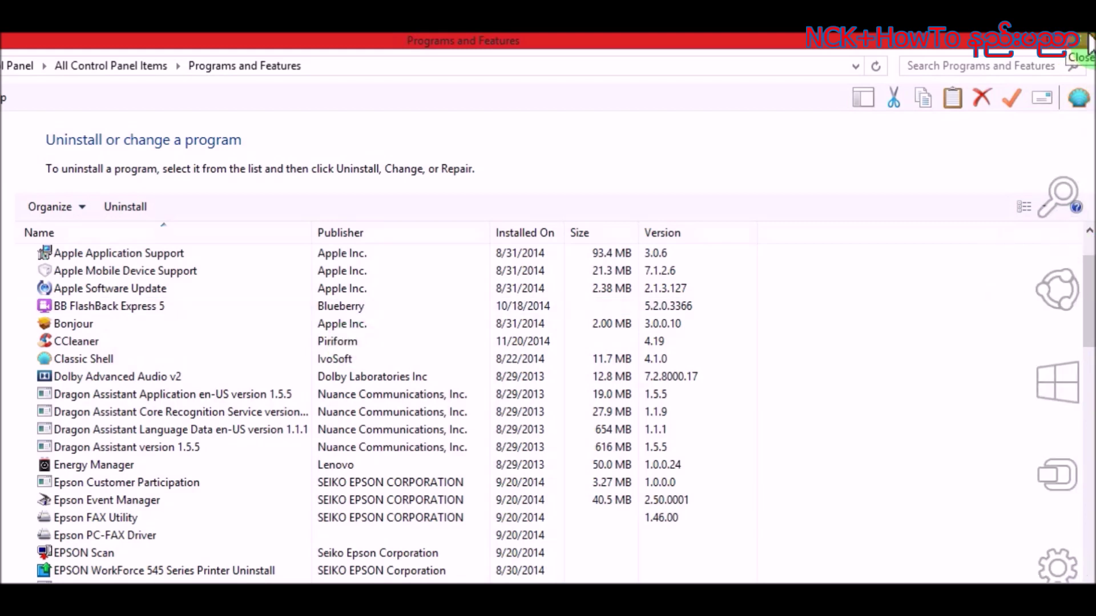
pyautogui.click(622, 288)
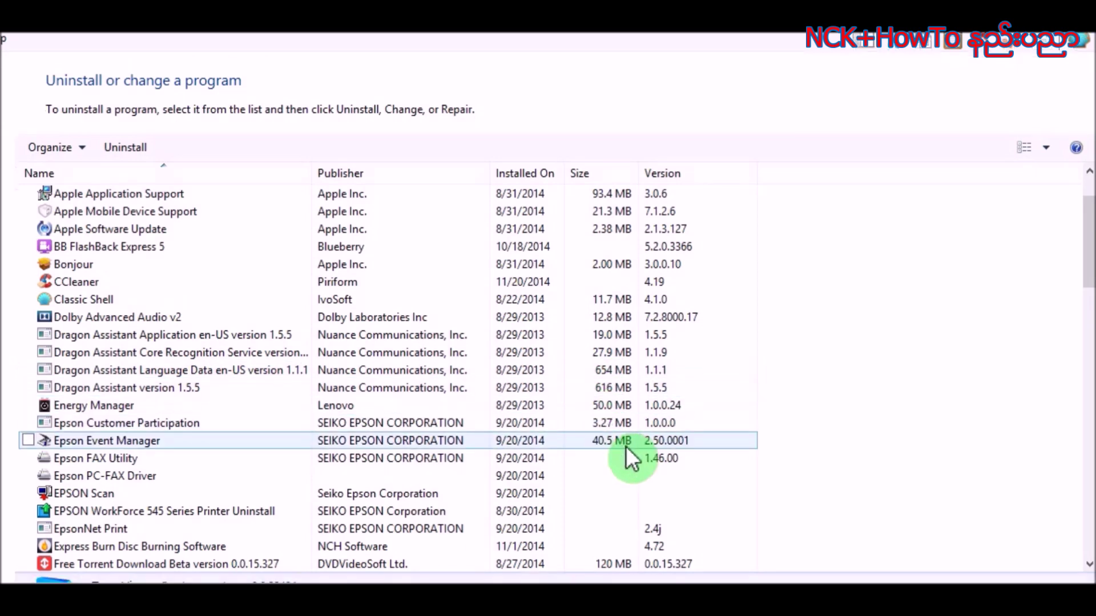
pyautogui.moveTo(1090, 277); pyautogui.dragTo(1091, 440)
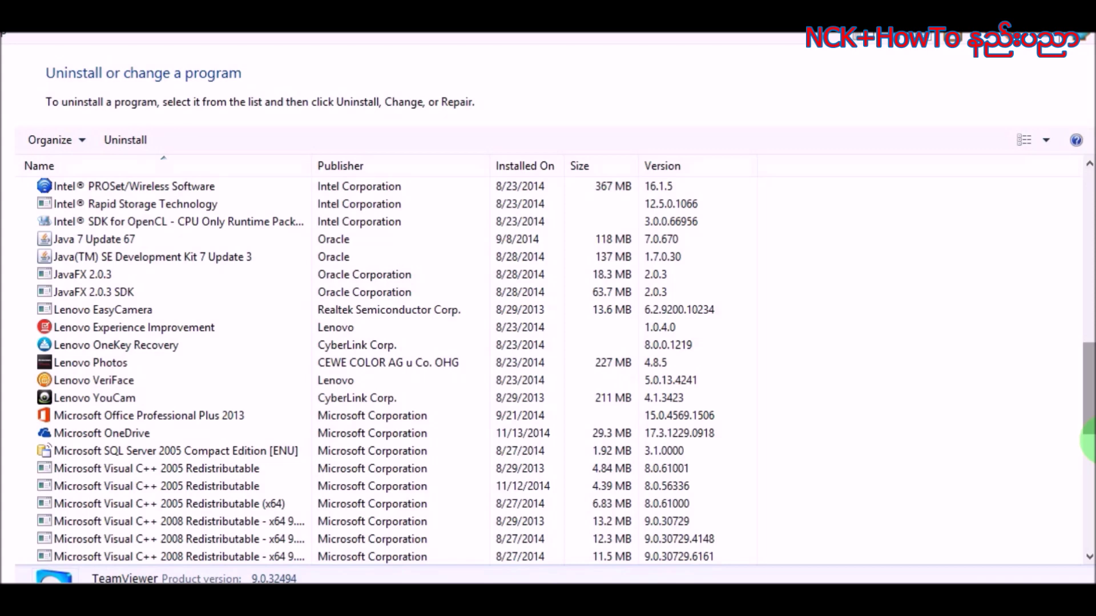
pyautogui.moveTo(1090, 49)
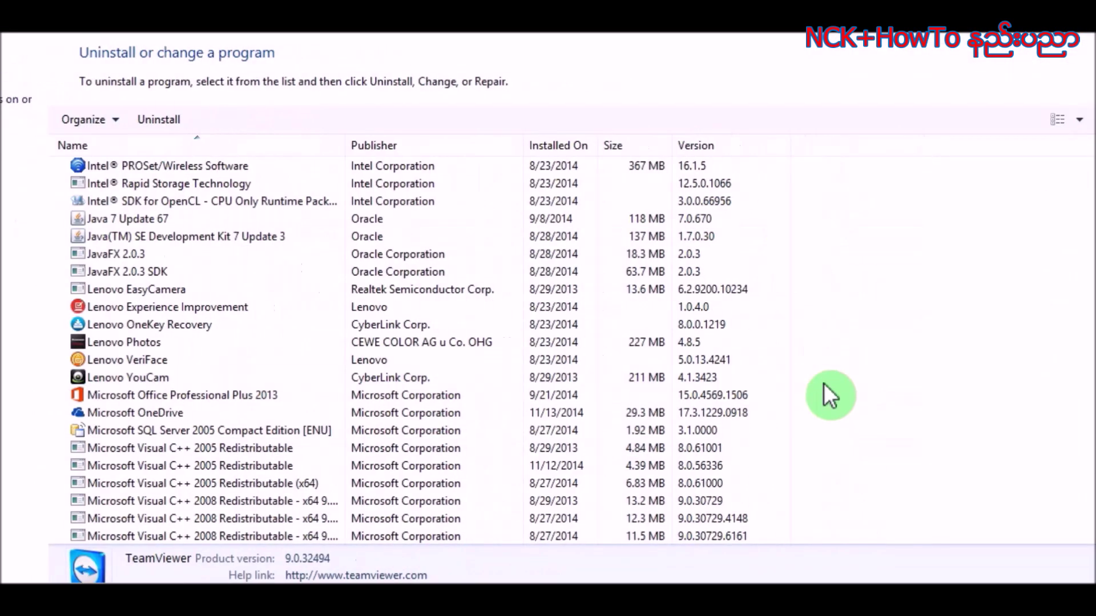
pyautogui.click(1093, 4)
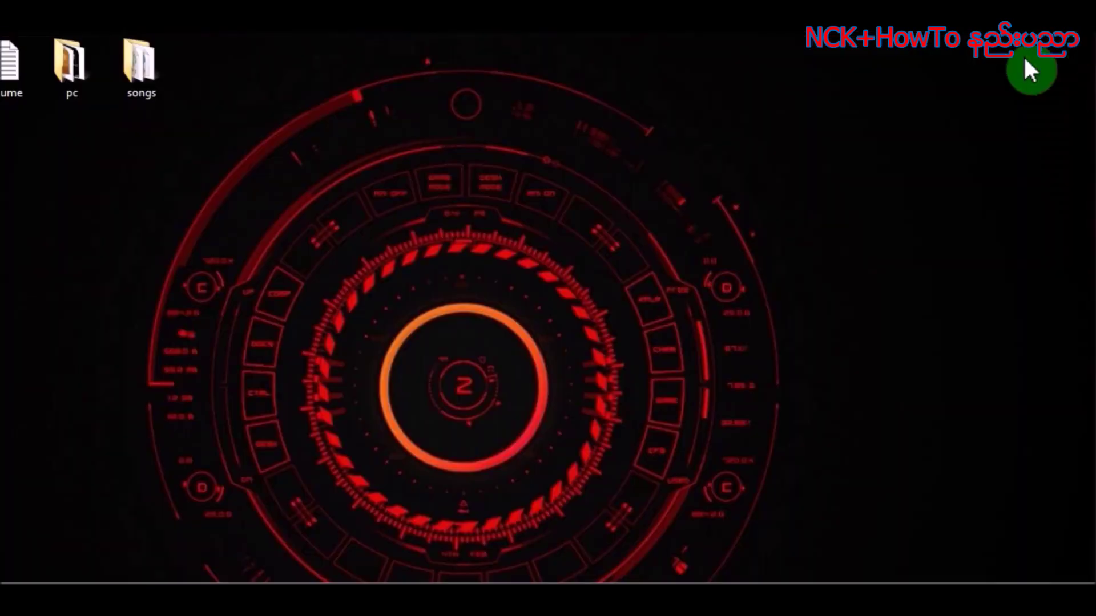
pyautogui.click(249, 564)
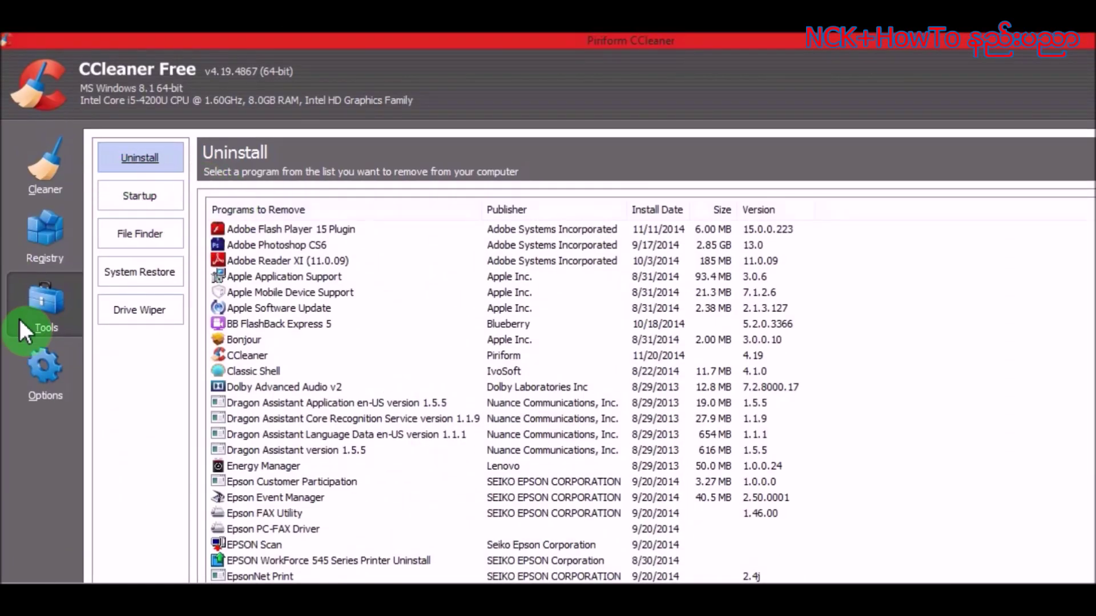
# Look over CCleaner's Cleaner page and its Uninstall list, select Classic Shell there, and close CCleaner
pyautogui.click(49, 184)
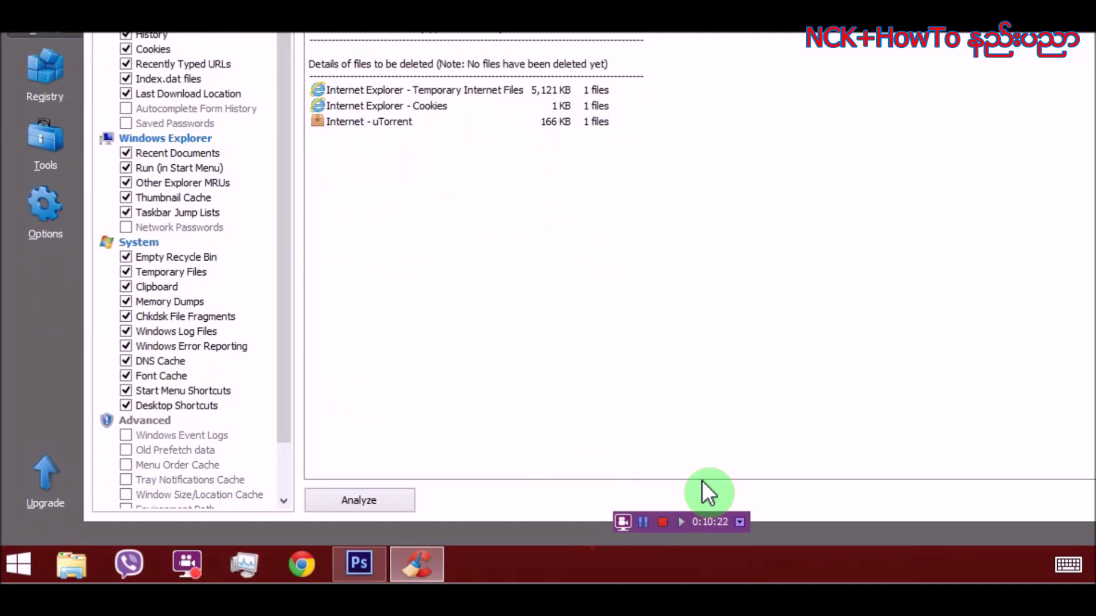
pyautogui.click(47, 141)
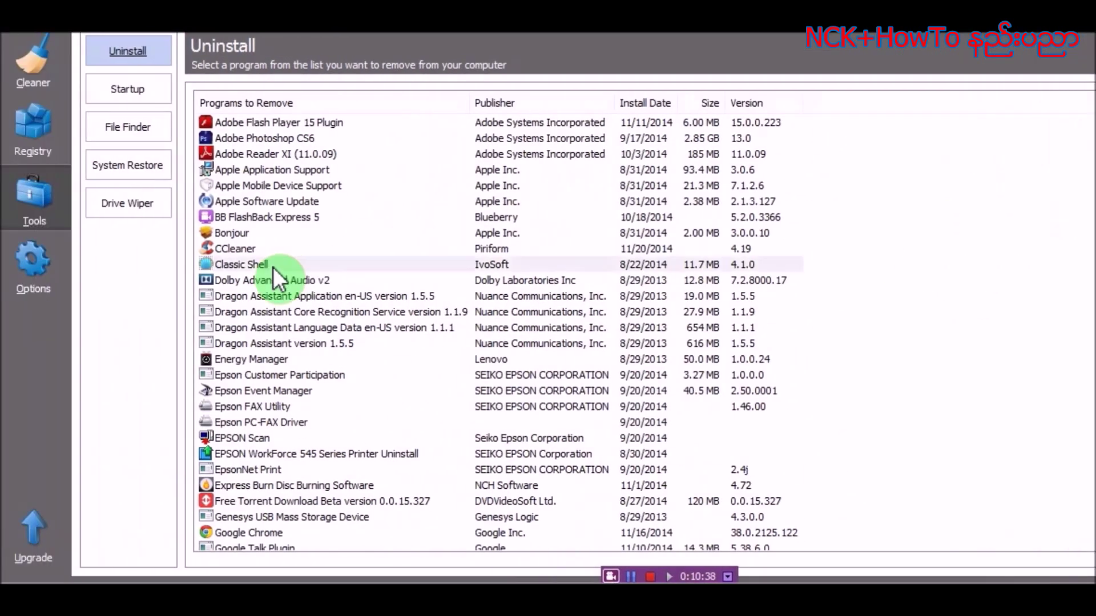
pyautogui.click(273, 266)
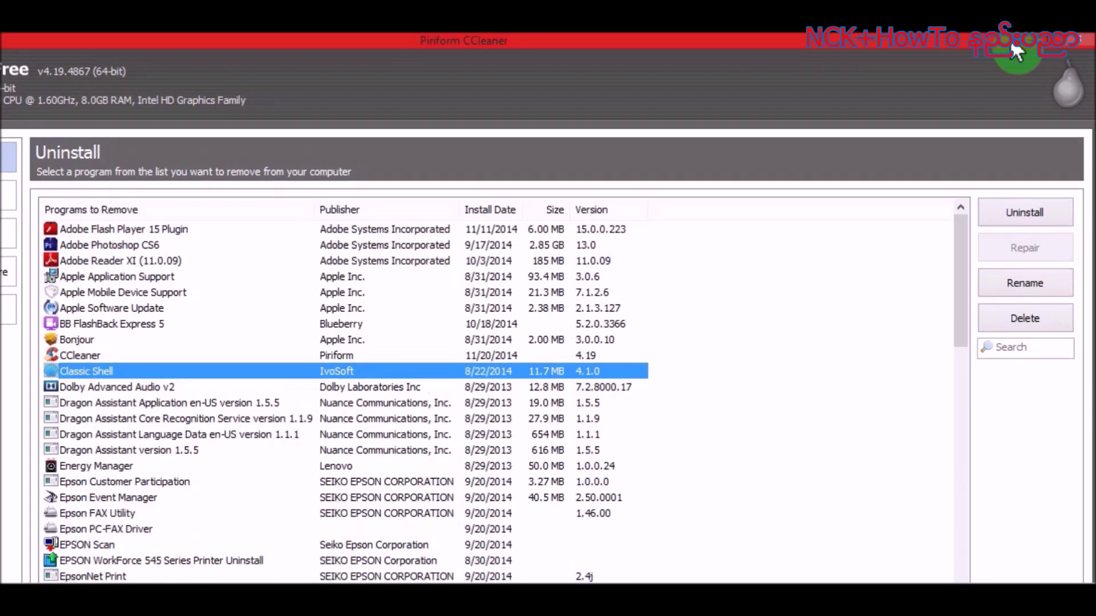
pyautogui.click(1084, 48)
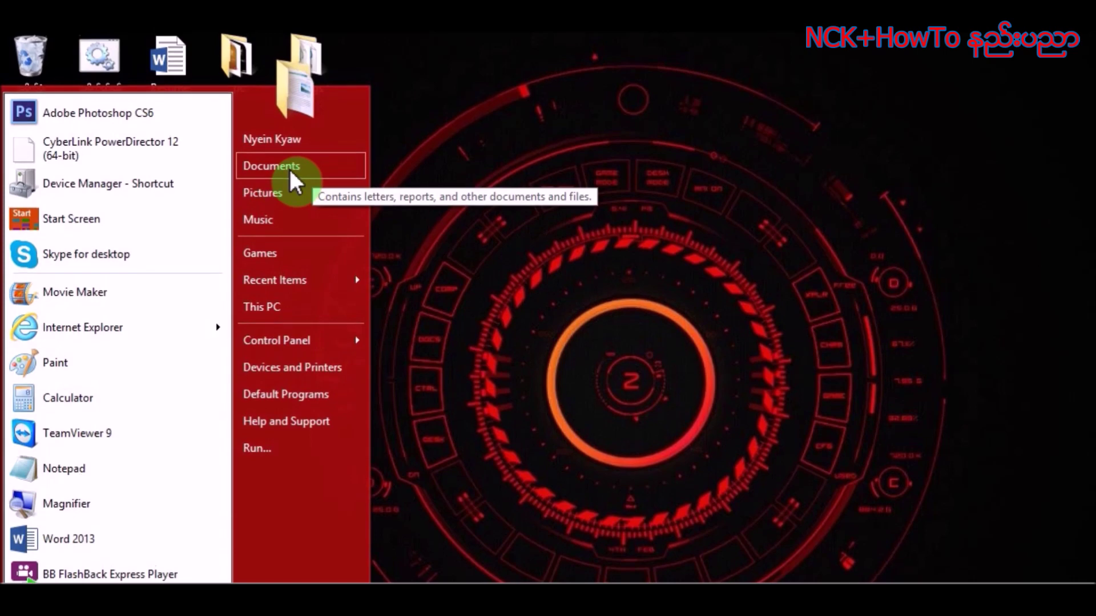
# In the Downloads folder, delete Computer-Basics--BasicComputerSkills, the PDF starting with d8679fbd, DellSystemDetect and download-windows-movie-maker
pyautogui.click(289, 167)
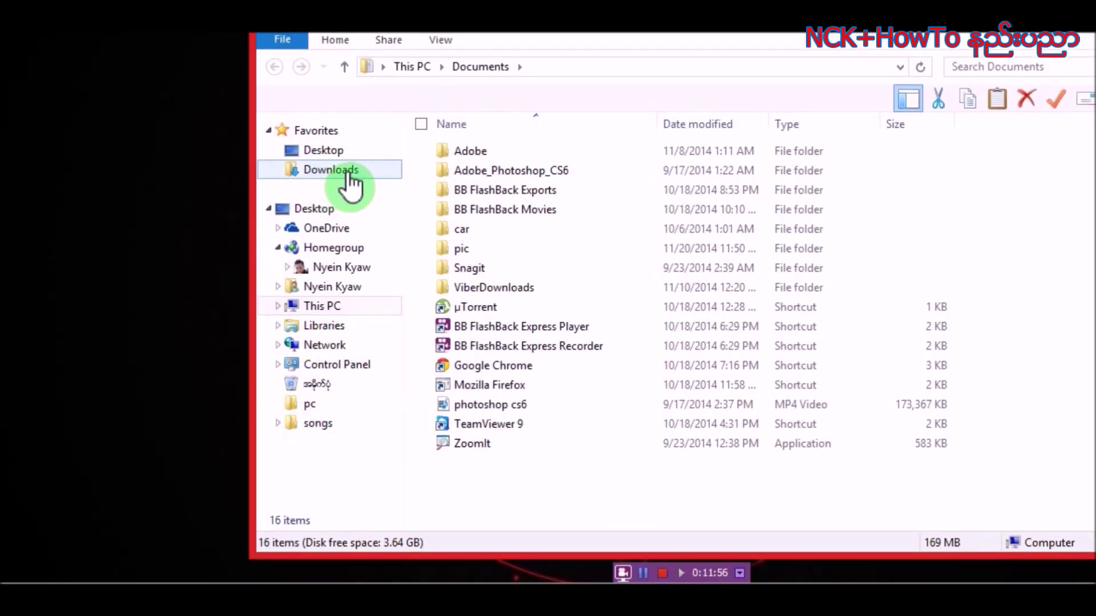
pyautogui.click(336, 174)
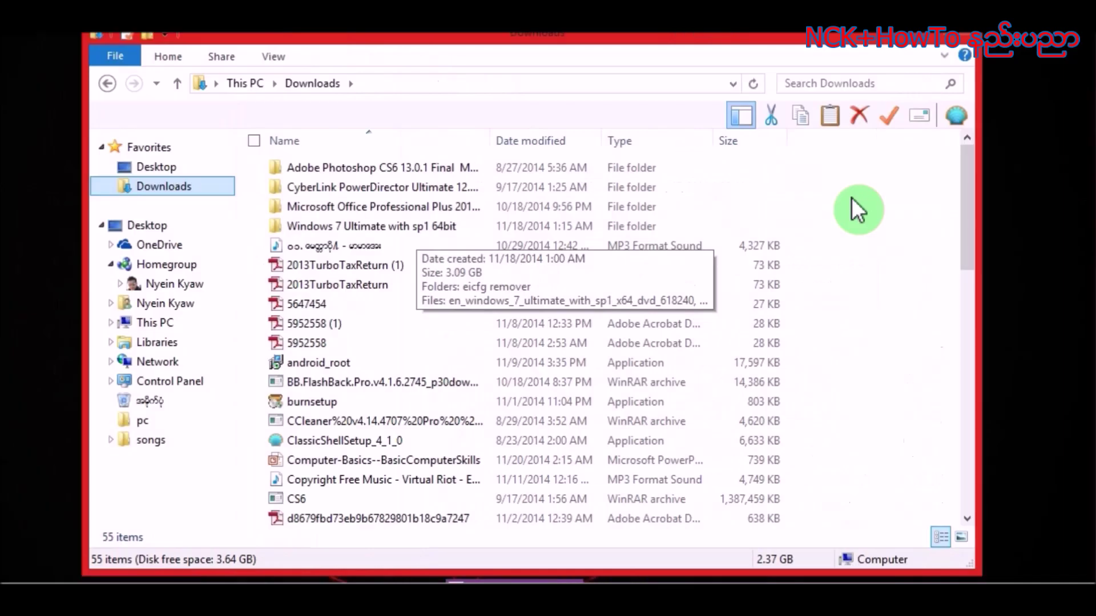
pyautogui.moveTo(960, 204); pyautogui.dragTo(983, 173)
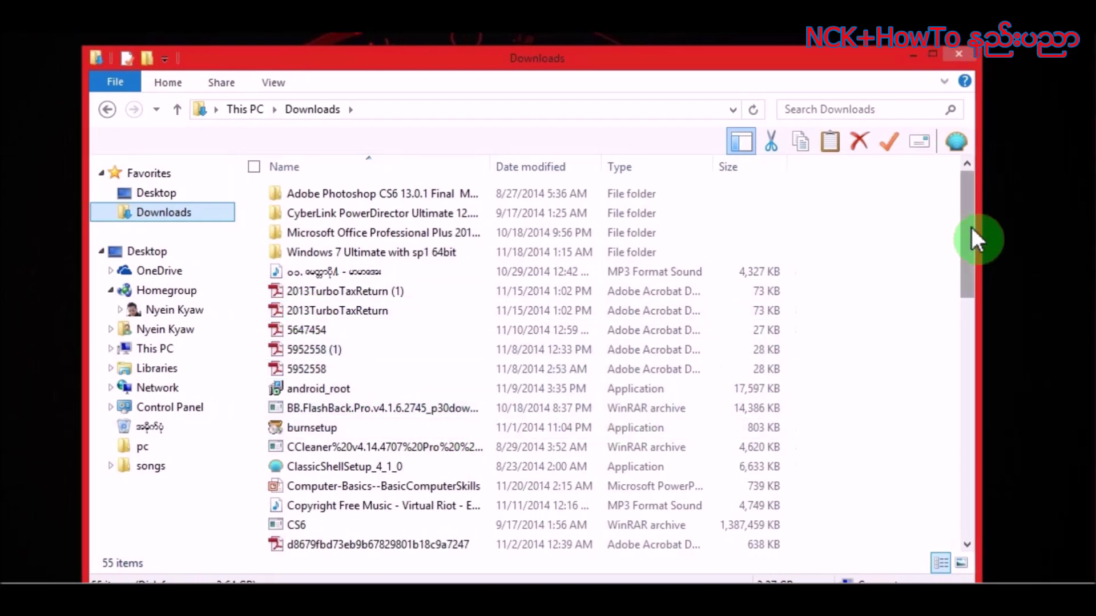
pyautogui.moveTo(973, 232); pyautogui.dragTo(971, 282)
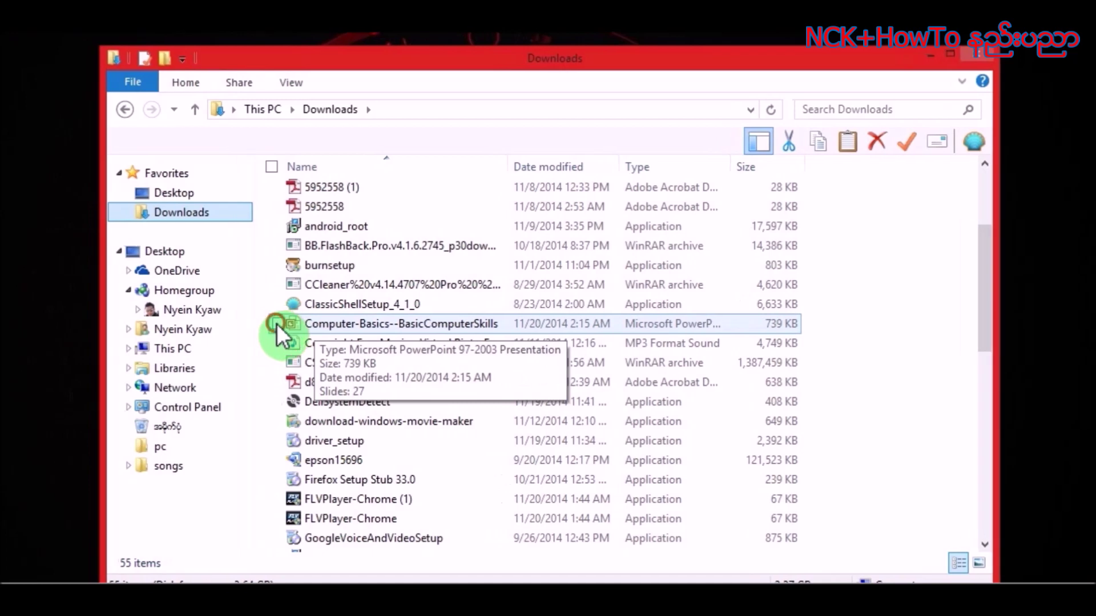
pyautogui.click(277, 324)
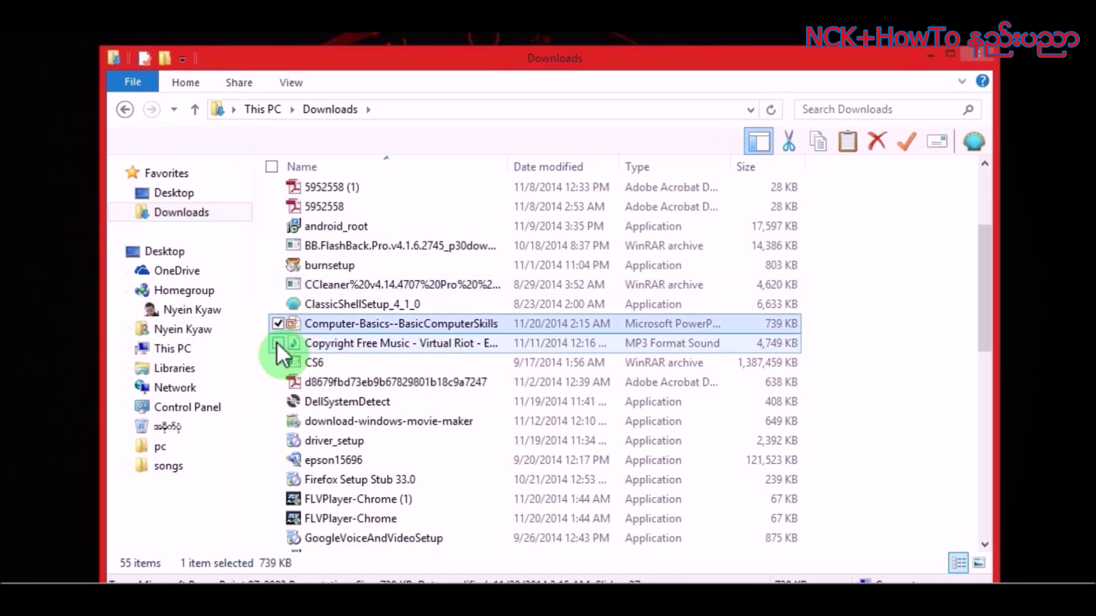
pyautogui.click(279, 403)
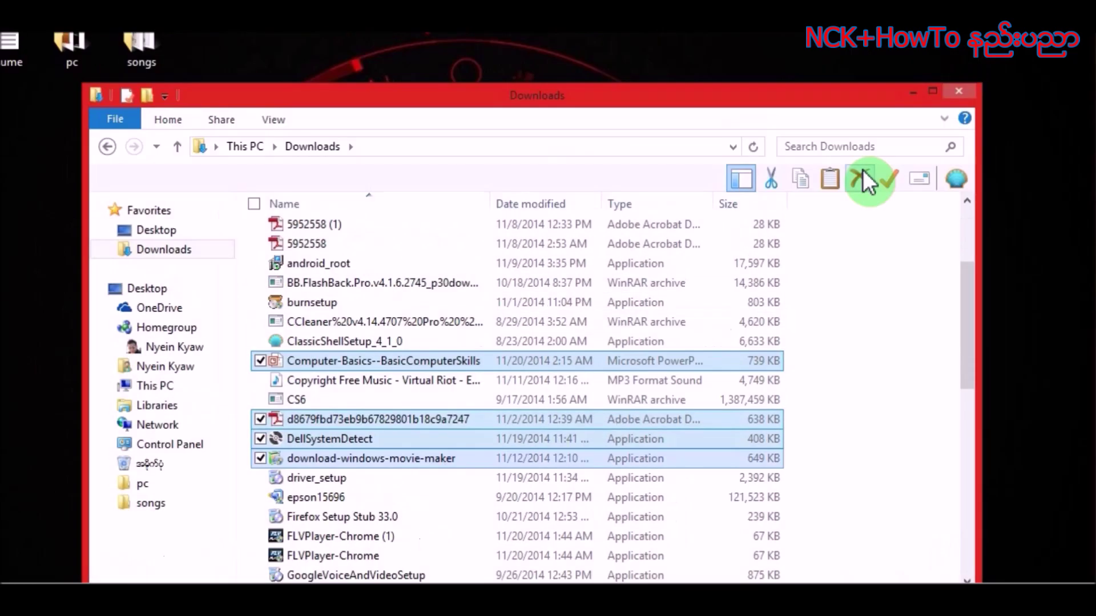
pyautogui.click(875, 138)
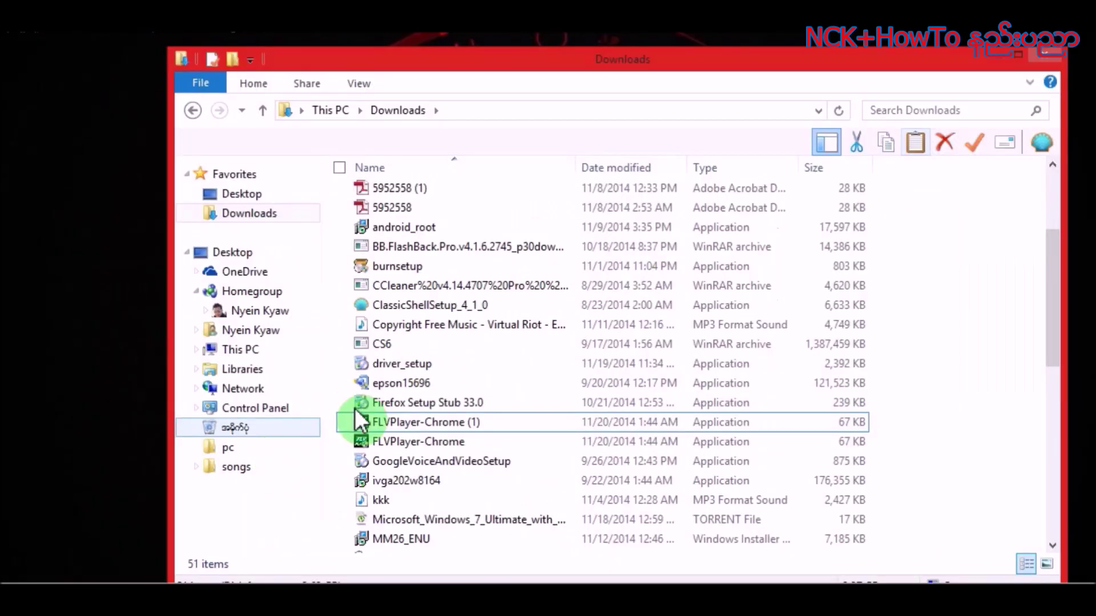
pyautogui.click(259, 458)
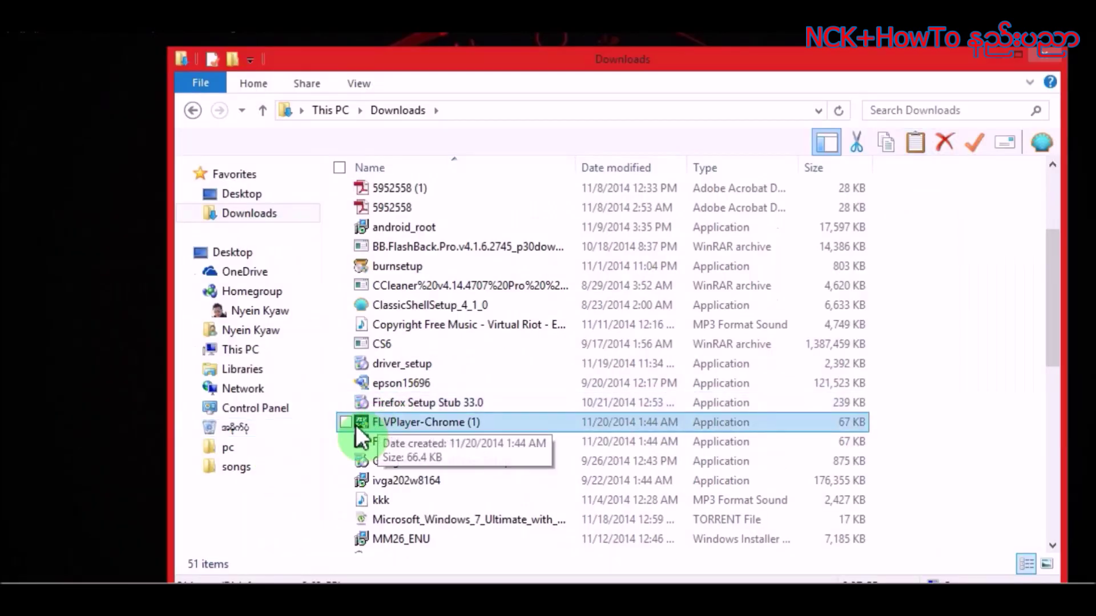
# Delete both FLVPlayer-Chrome installers, including the (1) copy, from the Downloads folder
pyautogui.click(344, 421)
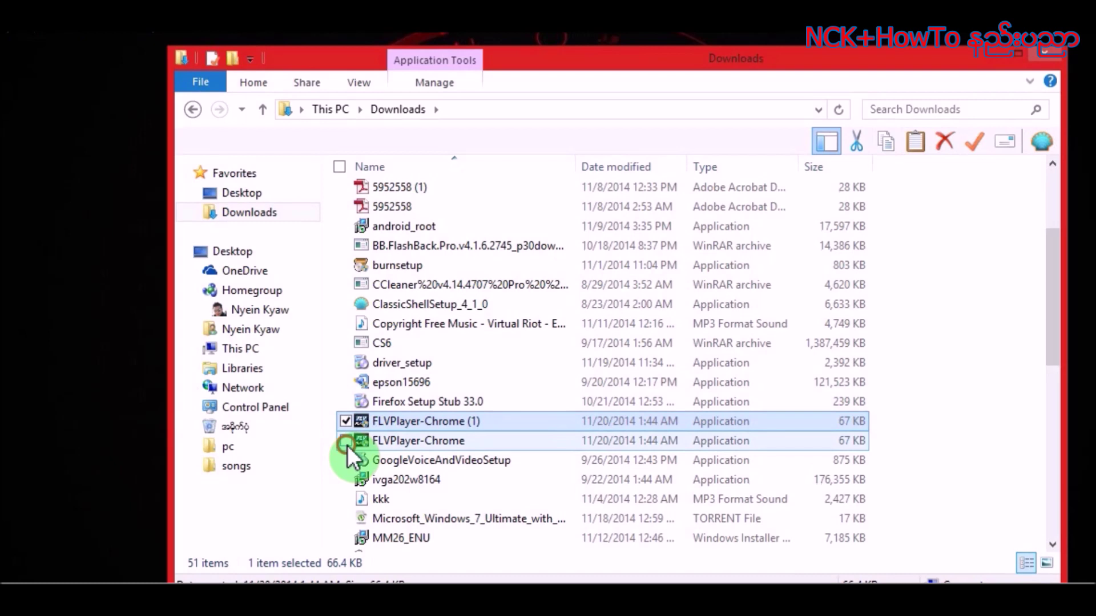
pyautogui.click(347, 443)
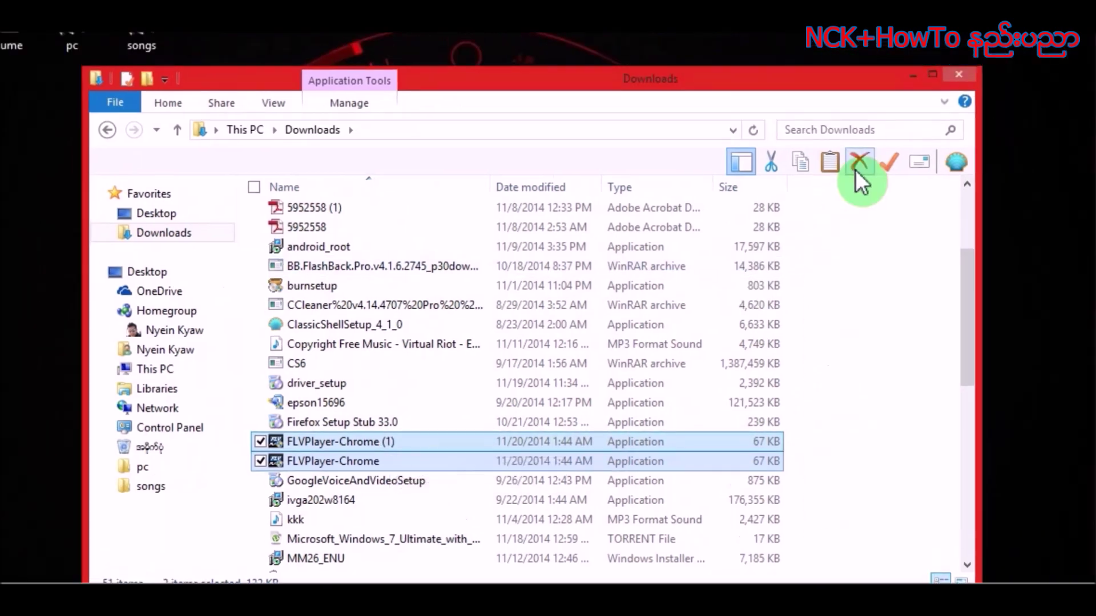
pyautogui.click(944, 138)
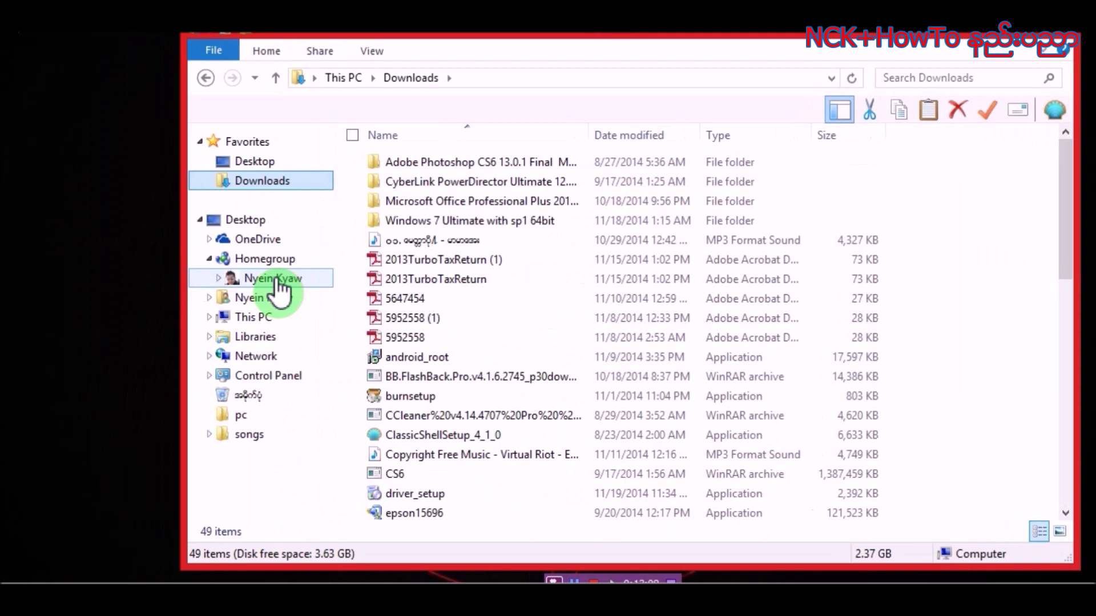
# Look through the Videos and Pictures libraries in the user's Homegroup folder for unneeded files
pyautogui.click(273, 280)
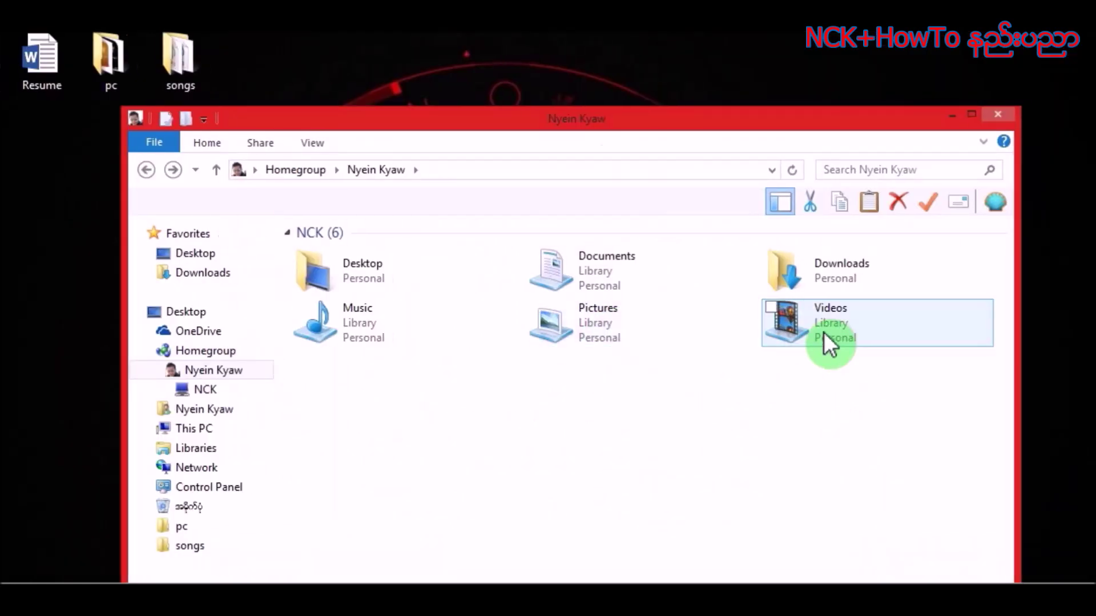
pyautogui.doubleClick(886, 241)
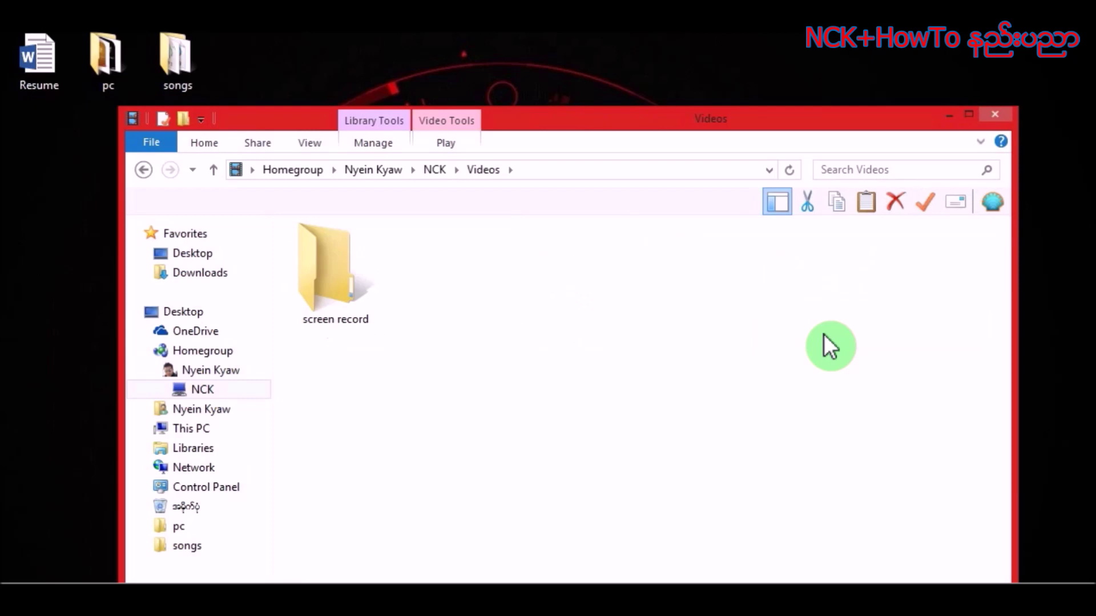
pyautogui.click(272, 171)
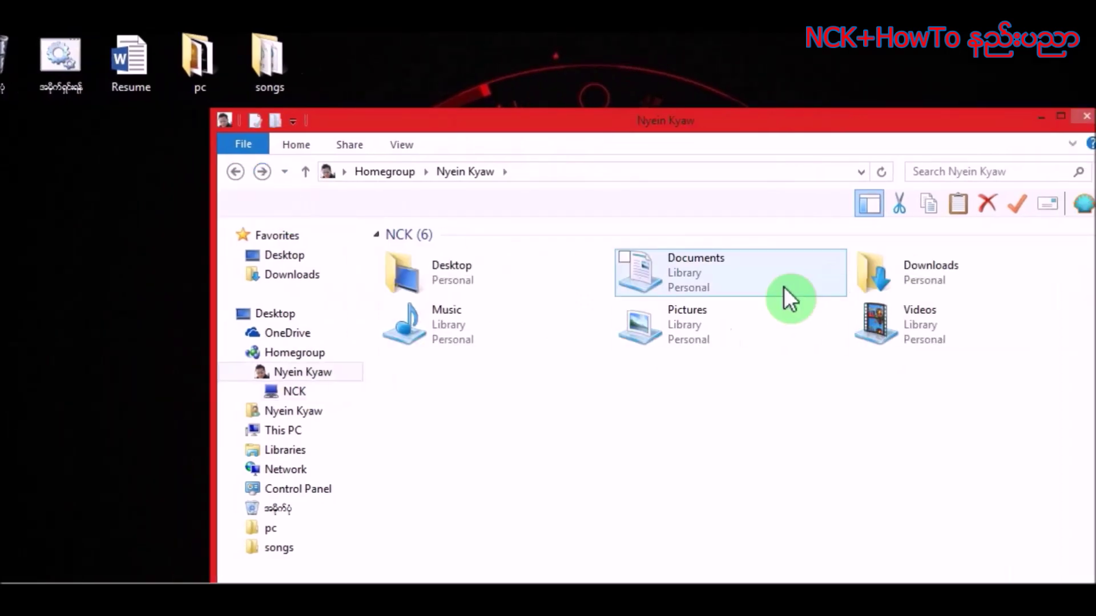
pyautogui.click(693, 336)
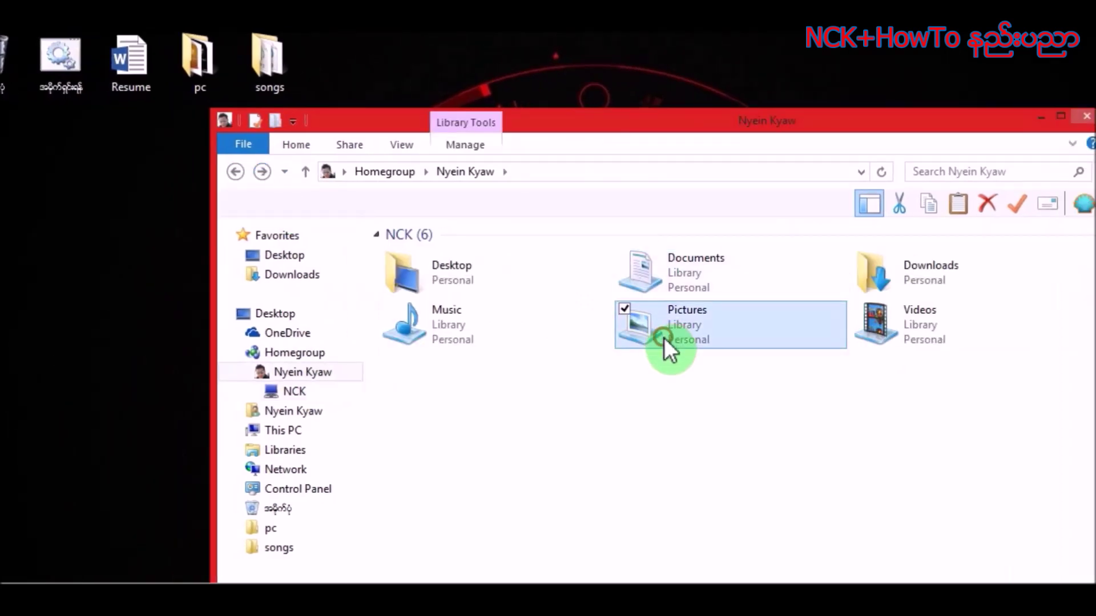
pyautogui.doubleClick(663, 337)
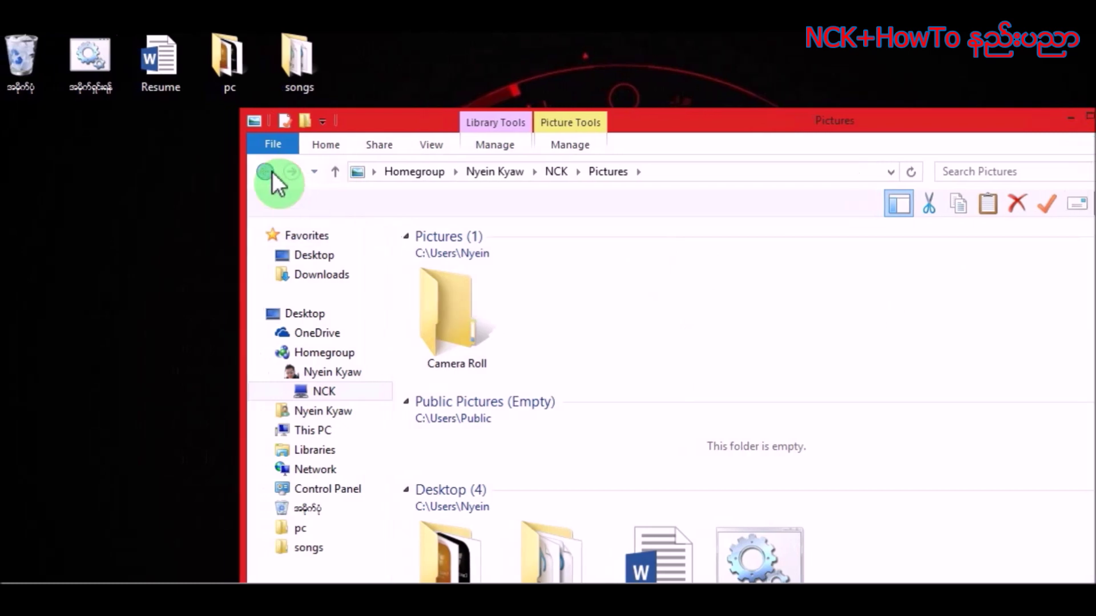
pyautogui.click(235, 172)
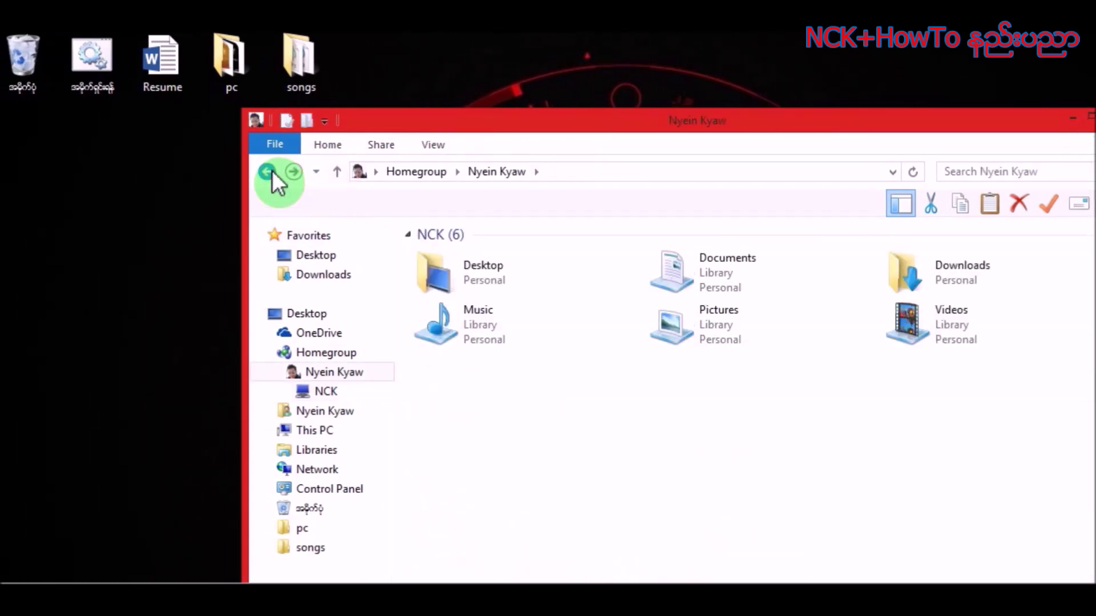
pyautogui.doubleClick(952, 315)
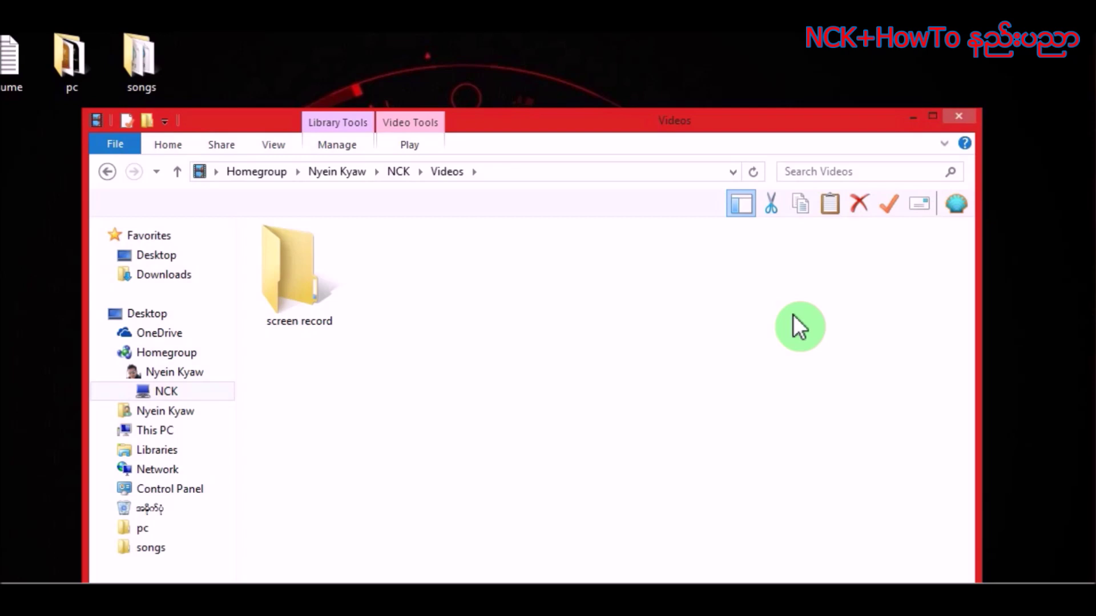
pyautogui.click(99, 166)
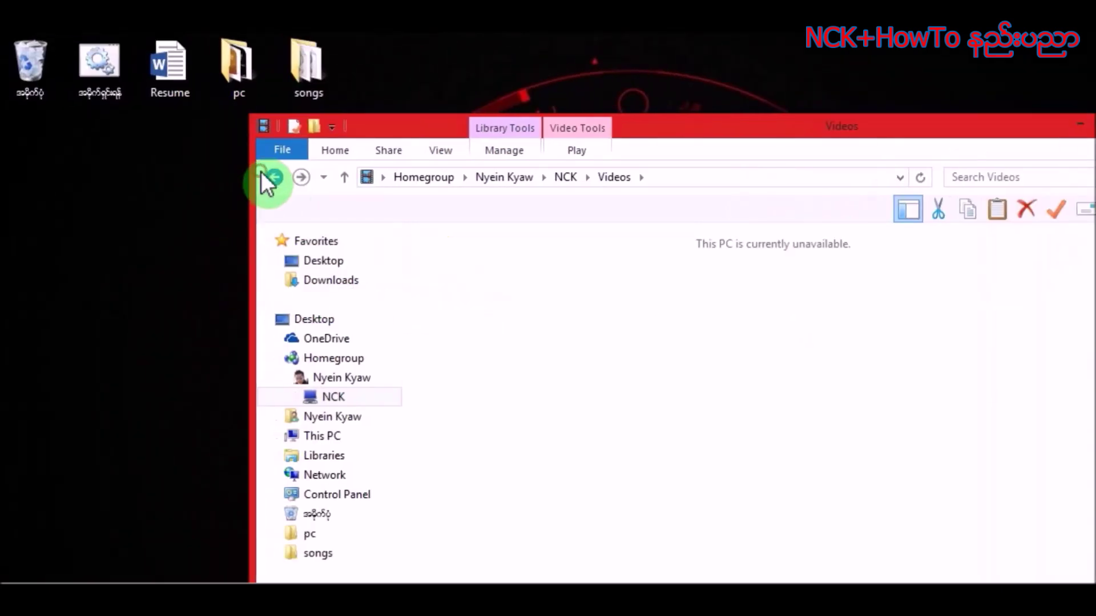
pyautogui.click(263, 173)
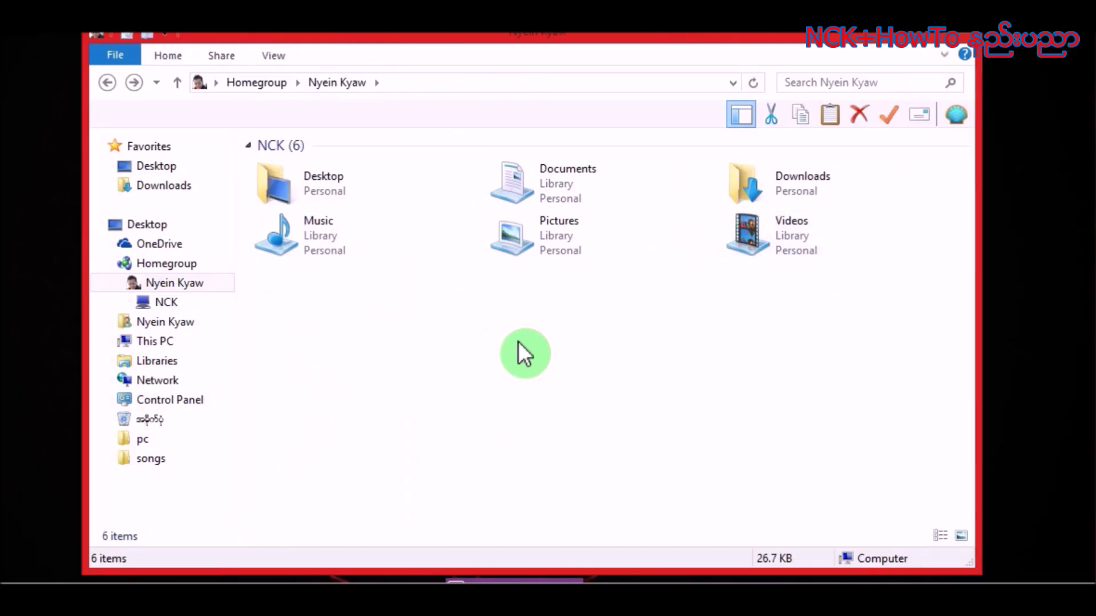
pyautogui.click(20, 568)
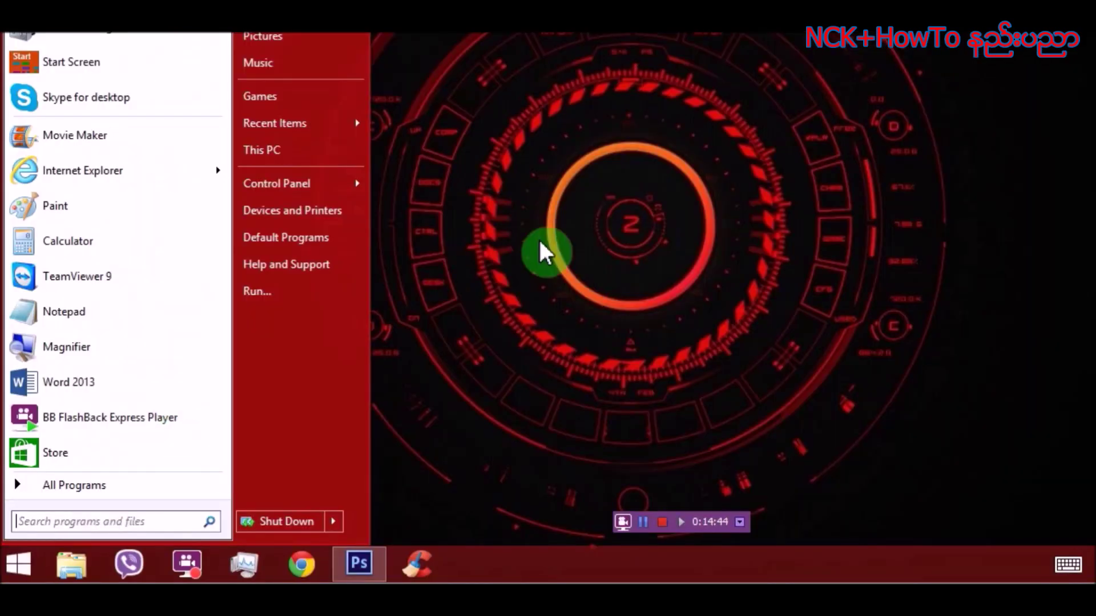
pyautogui.click(593, 229)
pyautogui.click(20, 565)
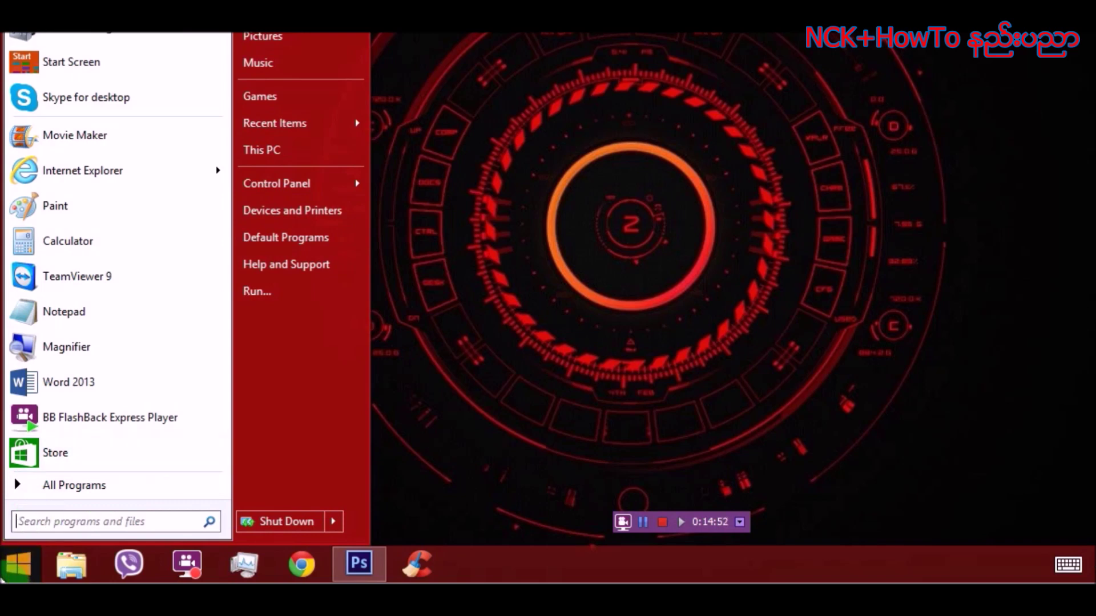
pyautogui.rightClick(15, 562)
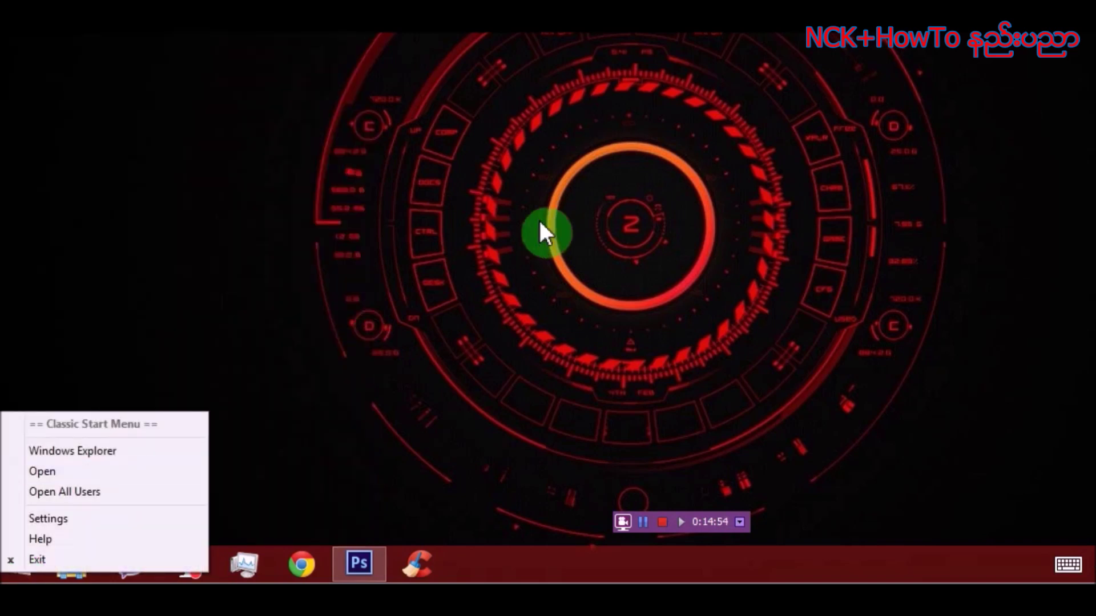
pyautogui.click(494, 234)
# Run msconfig from the Run dialog and open Task Manager's startup items from System Configuration
pyautogui.click(19, 570)
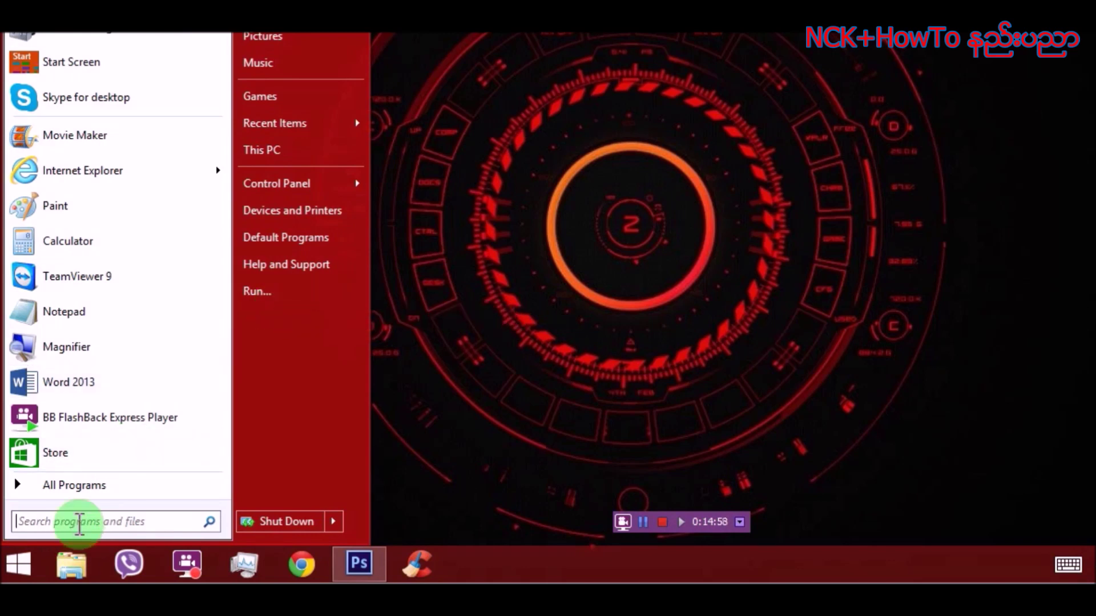
pyautogui.click(251, 294)
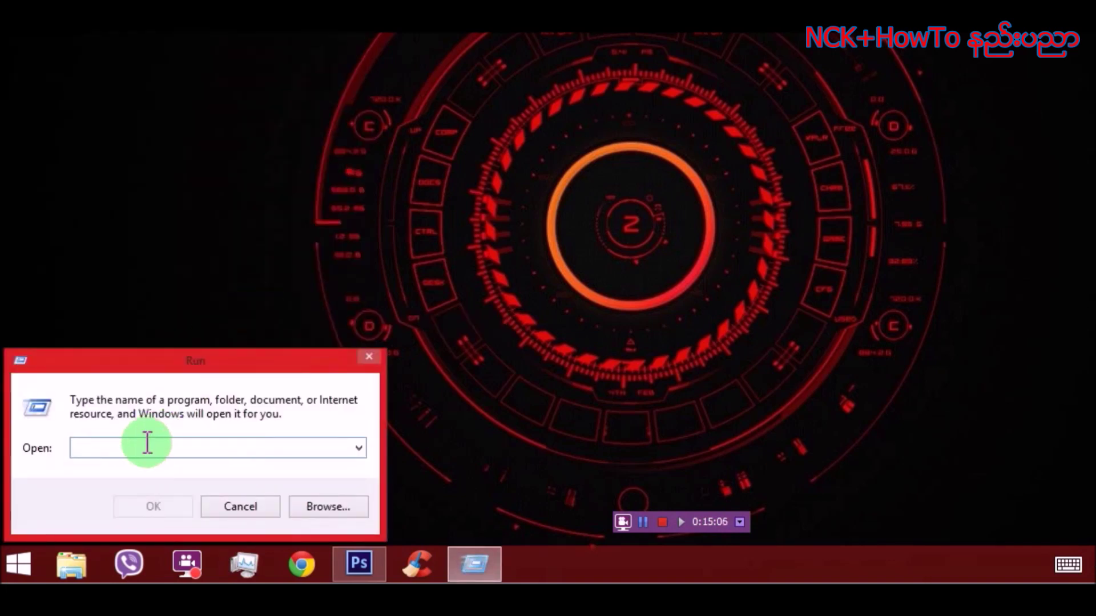
pyautogui.write('msconfig')
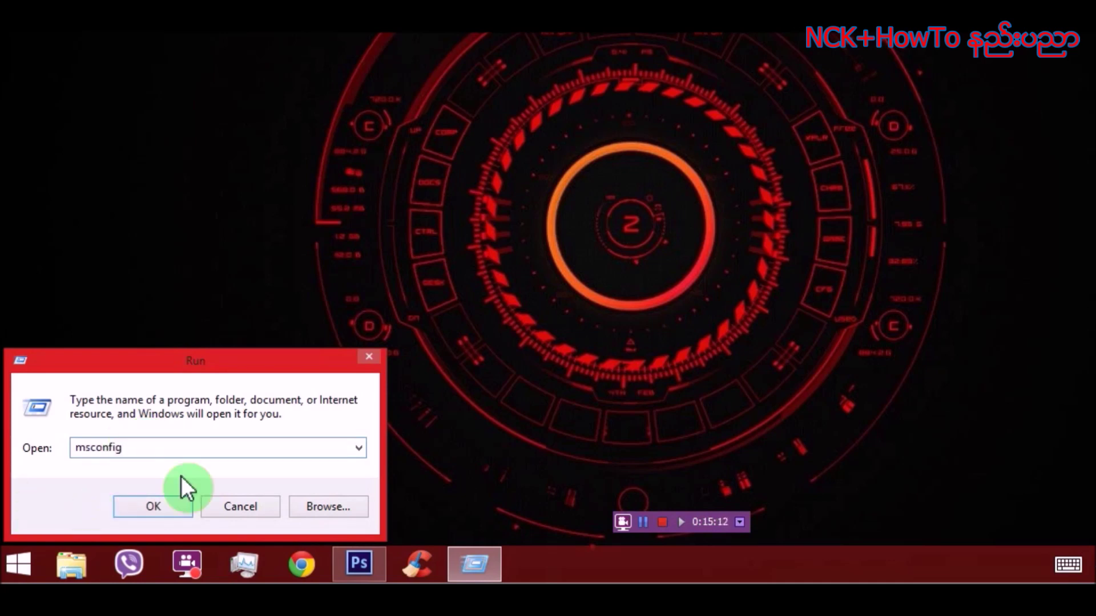
pyautogui.click(158, 509)
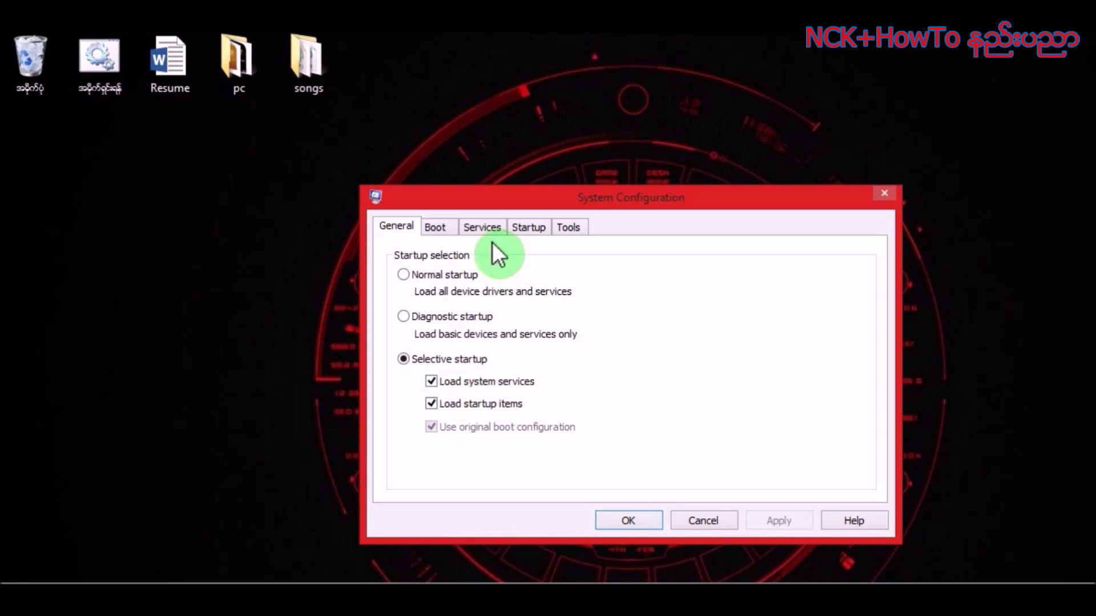
pyautogui.click(539, 231)
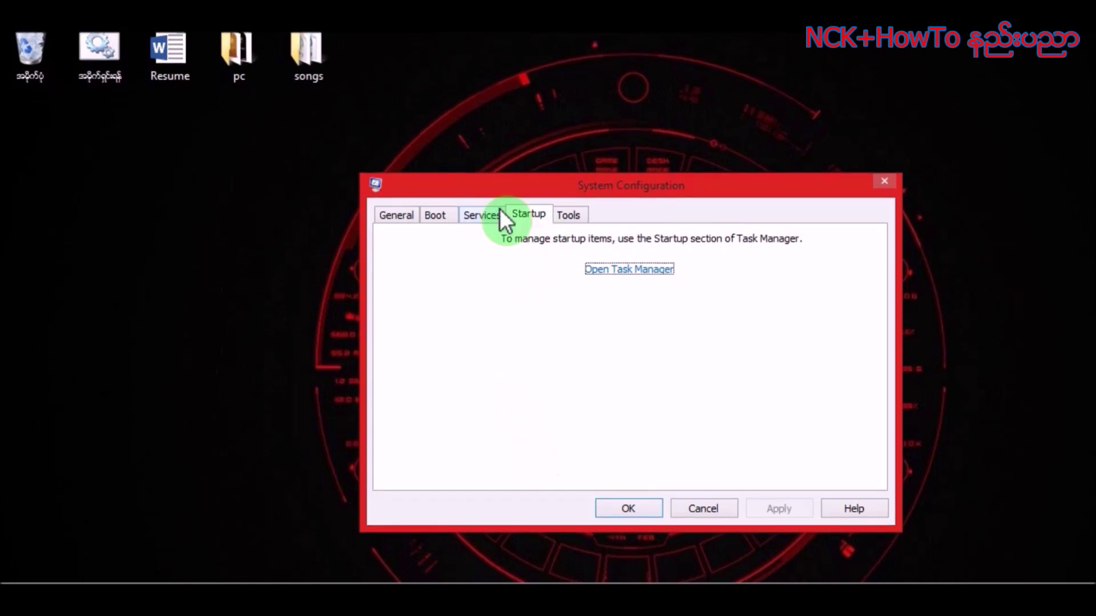
pyautogui.click(623, 272)
# Examine the status and startup impact of all startup programs in Task Manager
pyautogui.moveTo(638, 279); pyautogui.dragTo(640, 248)
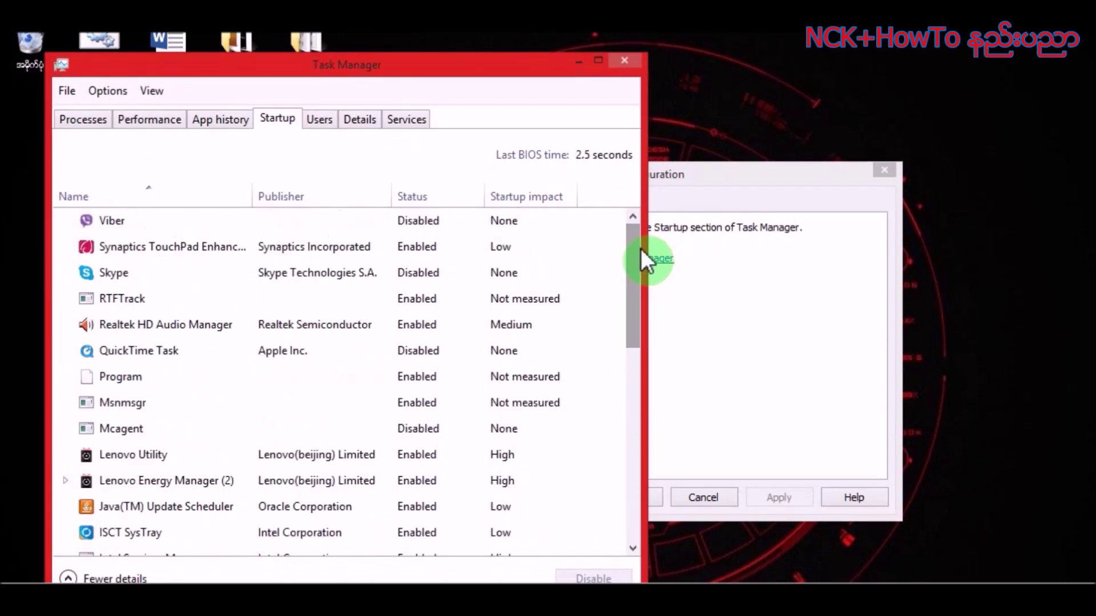
pyautogui.moveTo(398, 100); pyautogui.dragTo(684, 106)
pyautogui.click(720, 283)
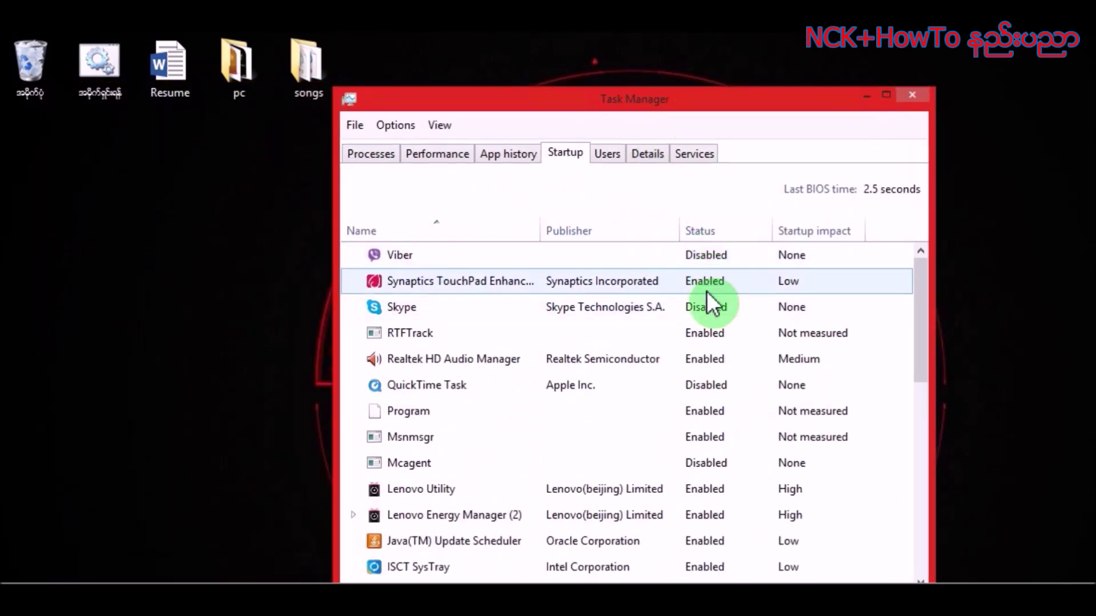
pyautogui.moveTo(682, 111); pyautogui.dragTo(420, 120)
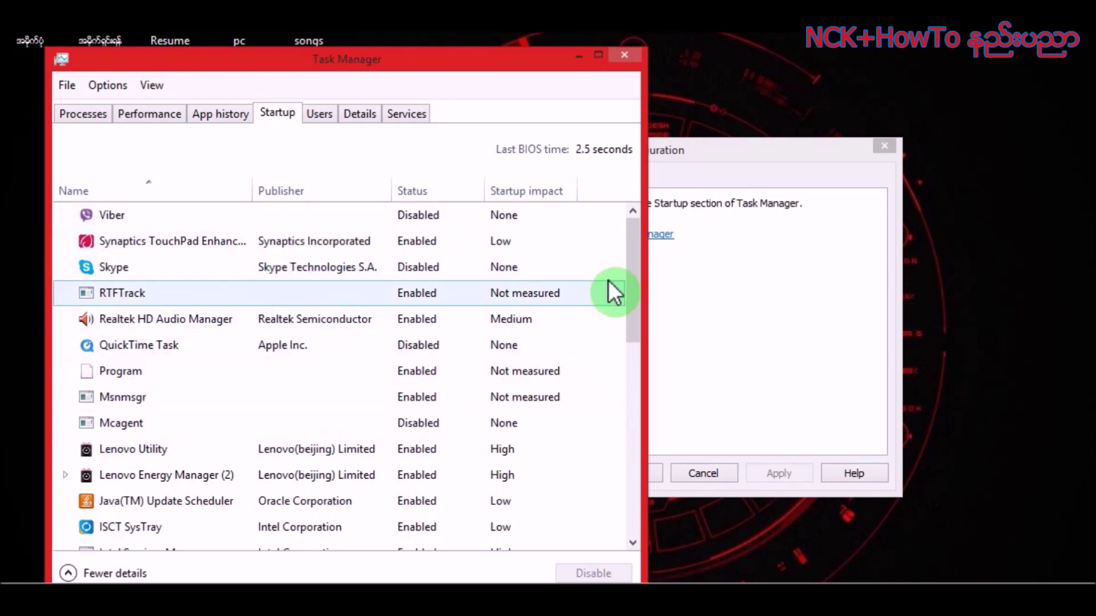
pyautogui.moveTo(631, 273); pyautogui.dragTo(608, 523)
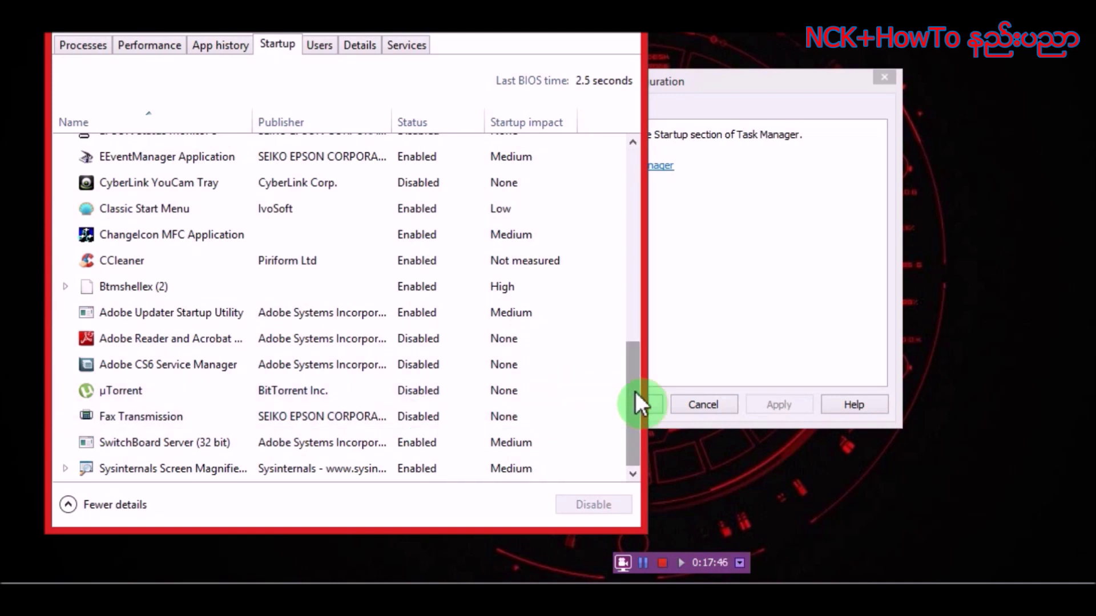
pyautogui.moveTo(635, 392); pyautogui.dragTo(612, 194)
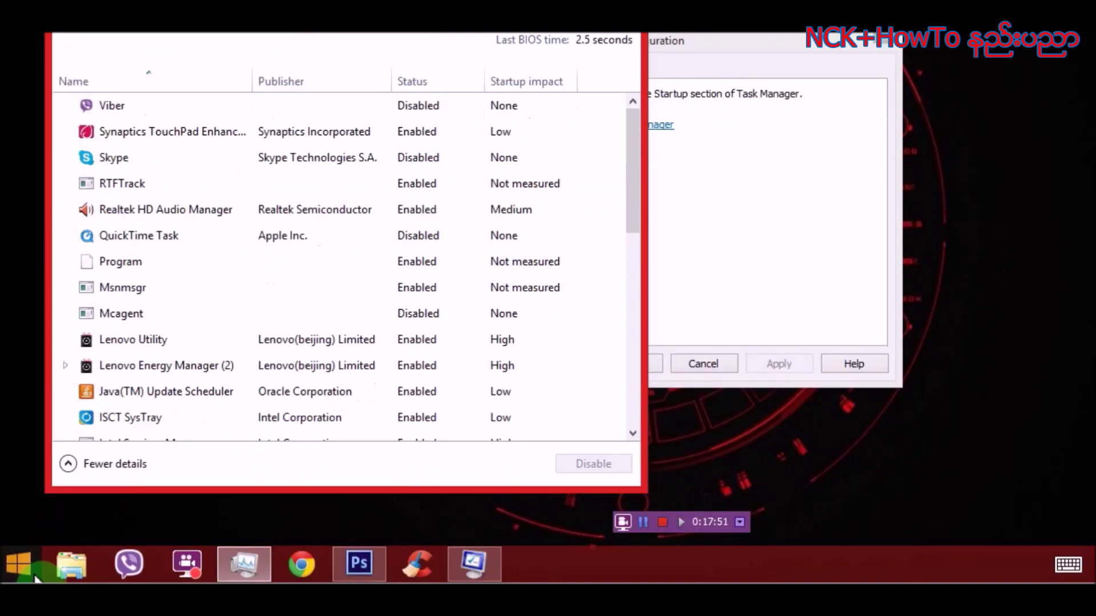
pyautogui.click(34, 578)
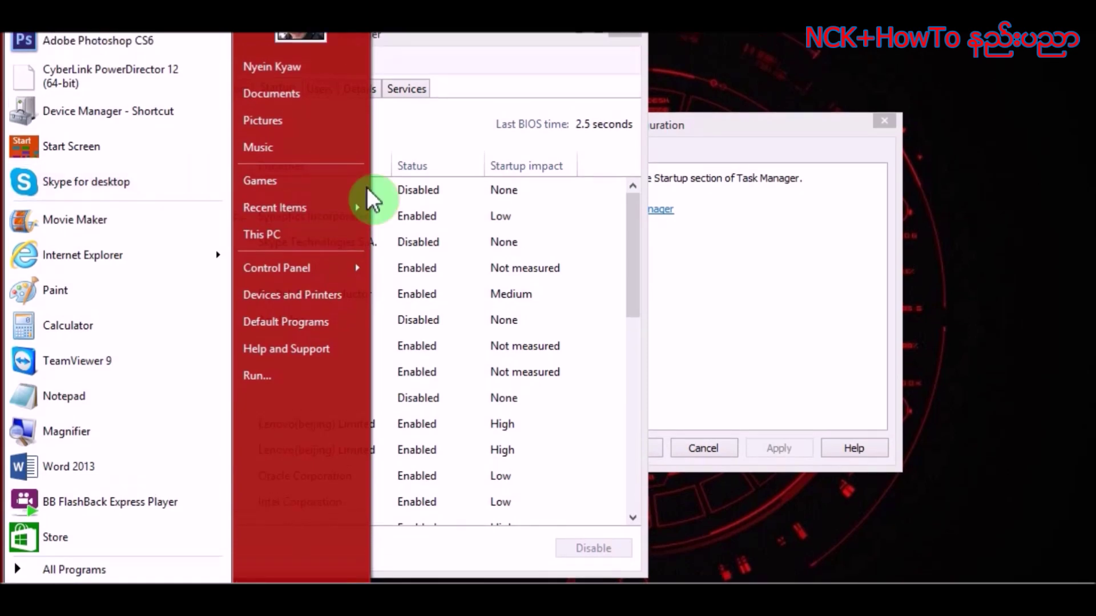
pyautogui.click(587, 70)
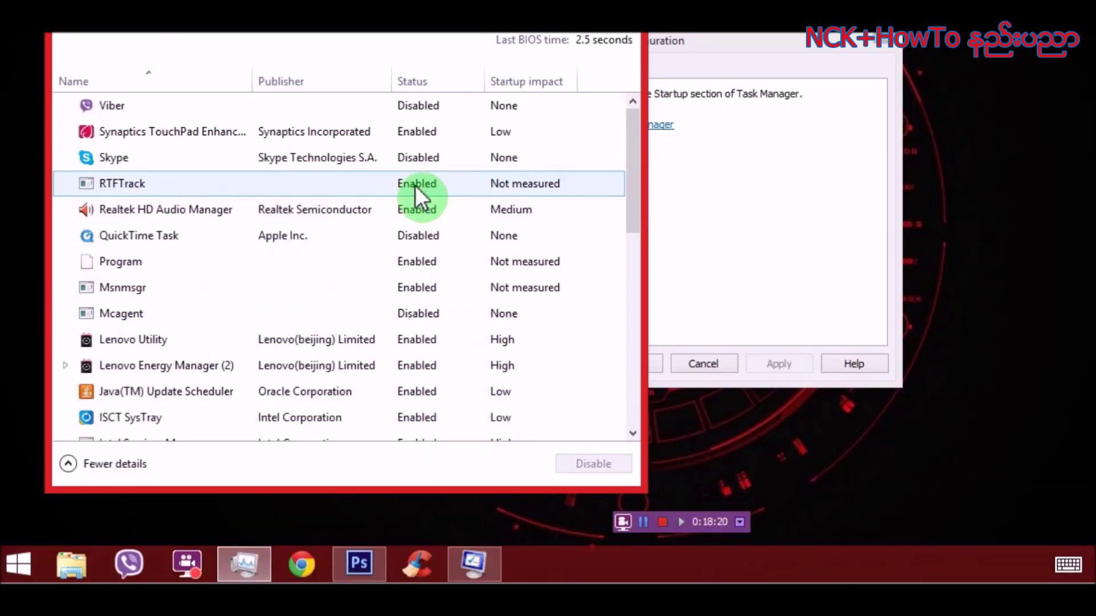
# Select the RTFTrack entry in Task Manager's startup list
pyautogui.click(415, 186)
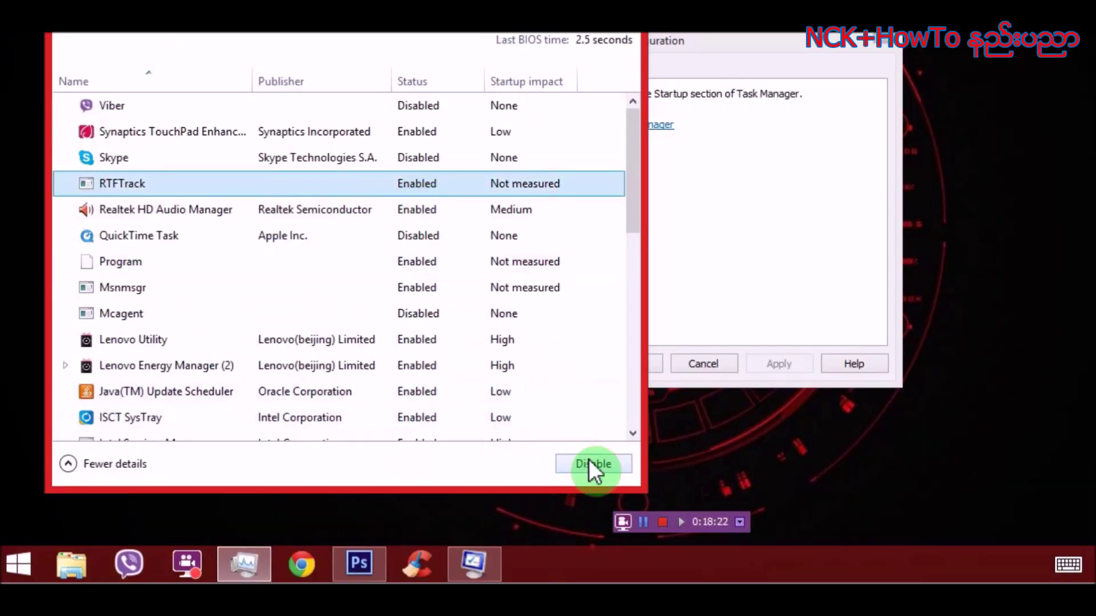